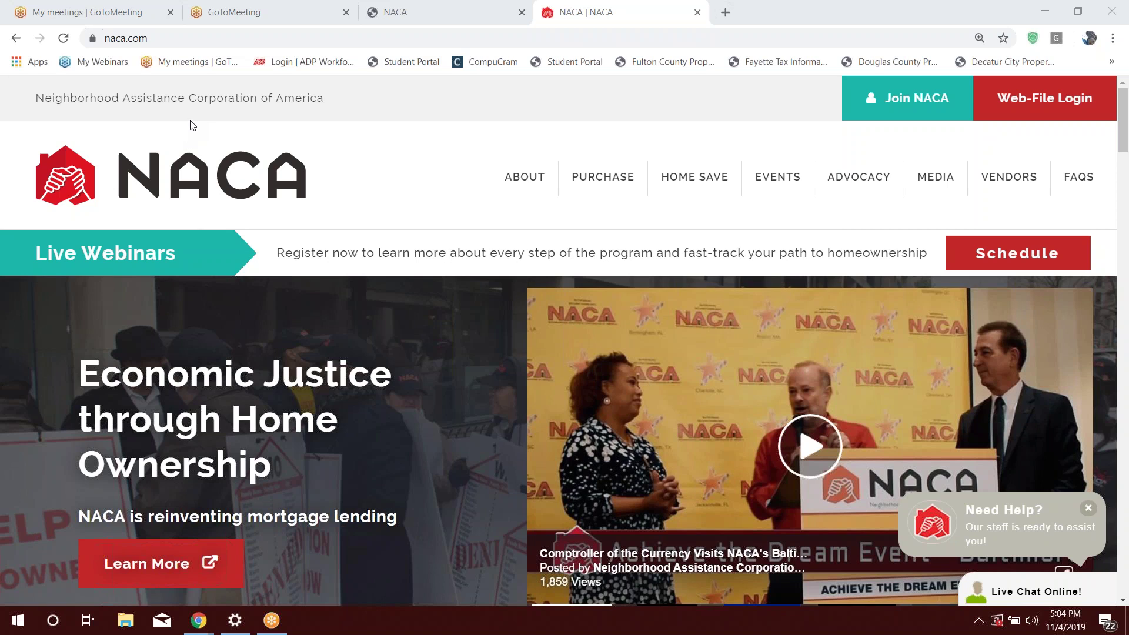
Step: Open the Real Estate Agent vendor page and scroll down to its Login and Sign-up buttons
{"action": "mouse_move", "coordinate": [995, 189]}
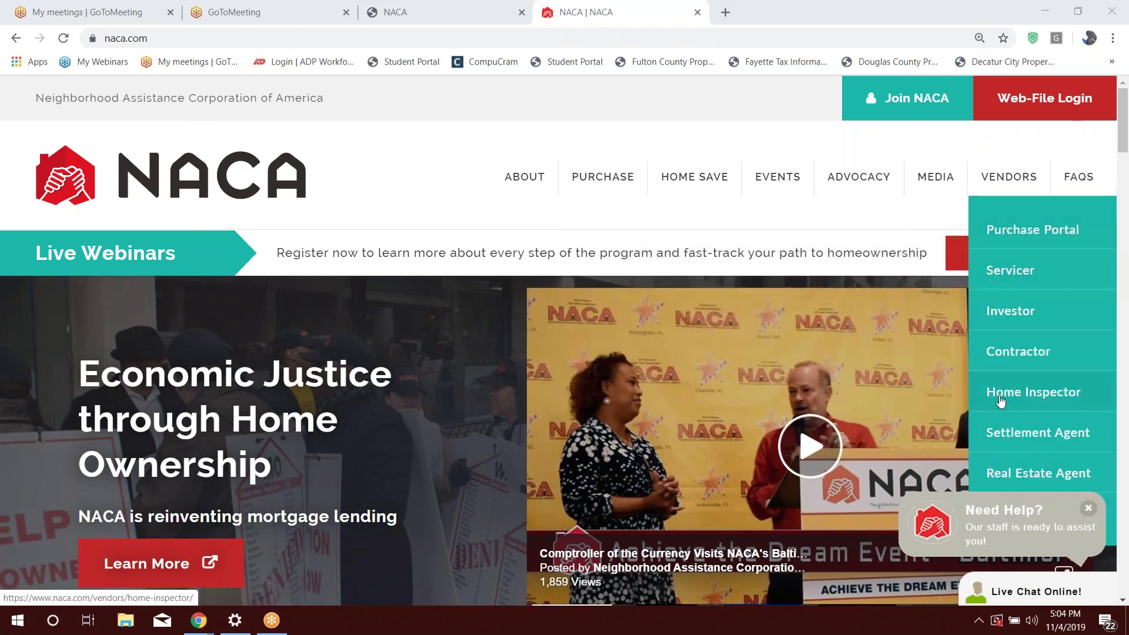
{"action": "left_click", "coordinate": [1011, 472]}
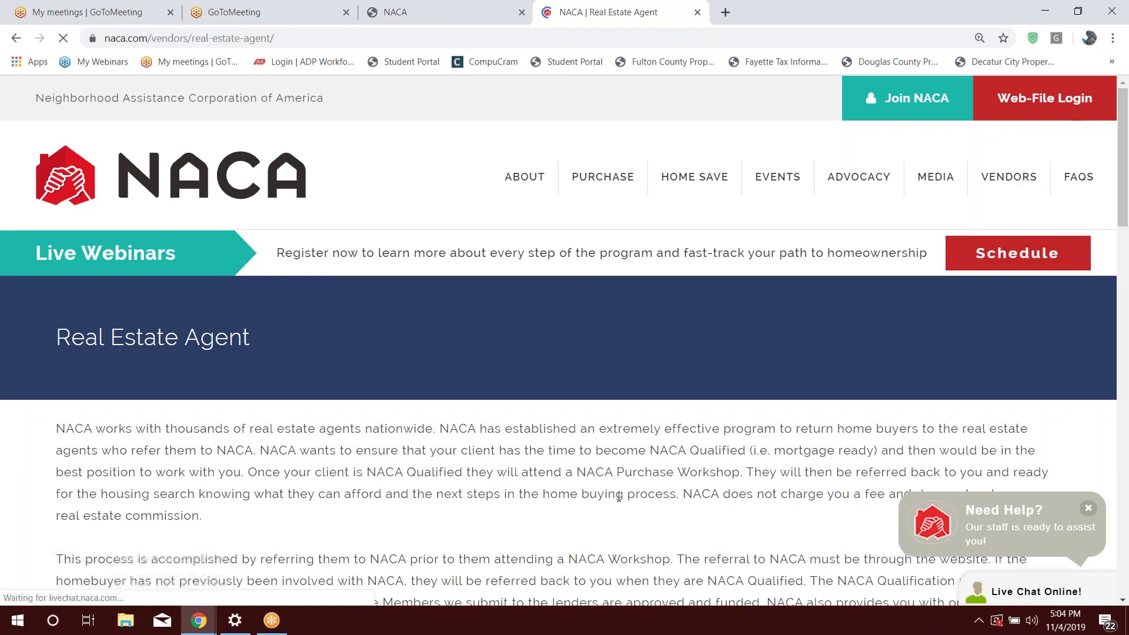
{"action": "scroll", "coordinate": [1008, 471], "scroll_direction": "down", "scroll_amount": 3}
{"action": "scroll", "coordinate": [564, 364], "scroll_direction": "down", "scroll_amount": 15}
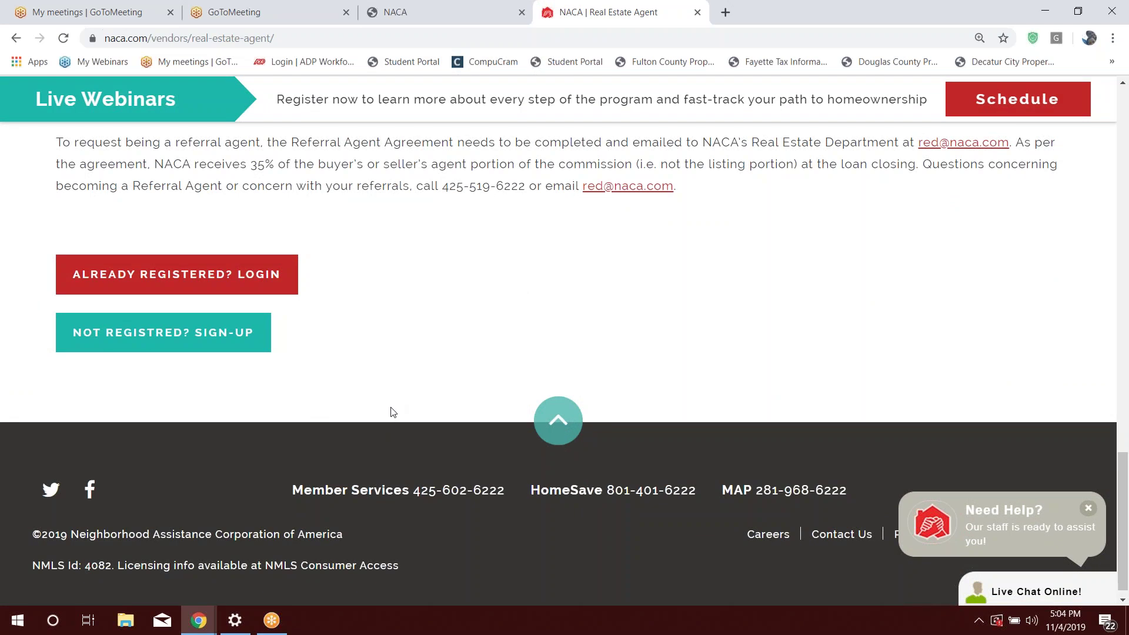
{"action": "left_click", "coordinate": [172, 343]}
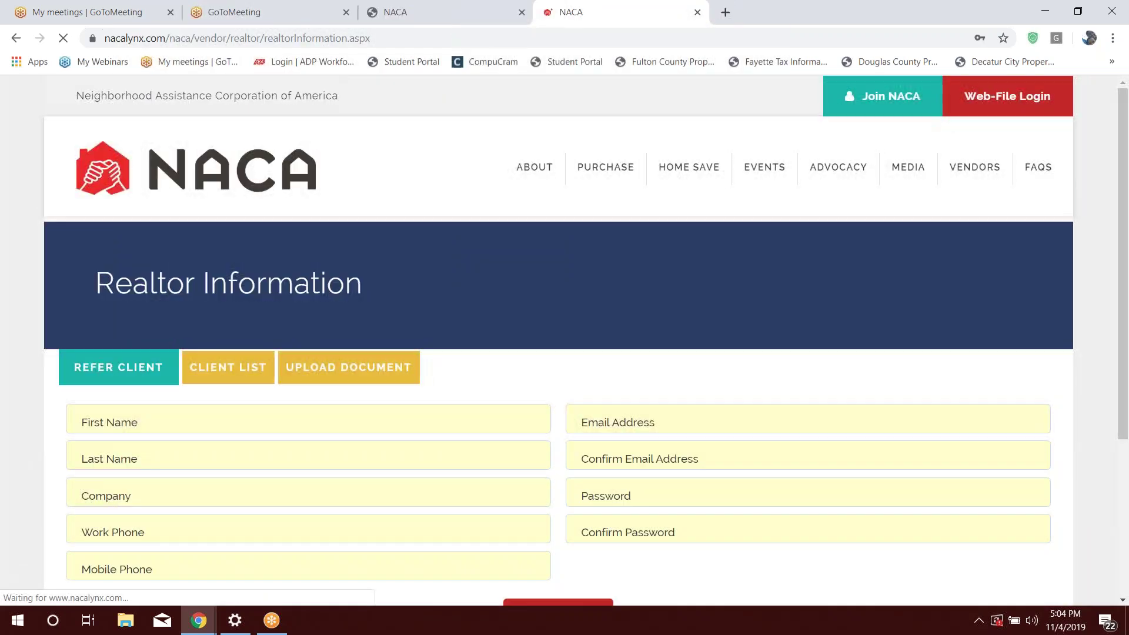
{"action": "scroll", "coordinate": [300, 494], "scroll_direction": "down", "scroll_amount": 1}
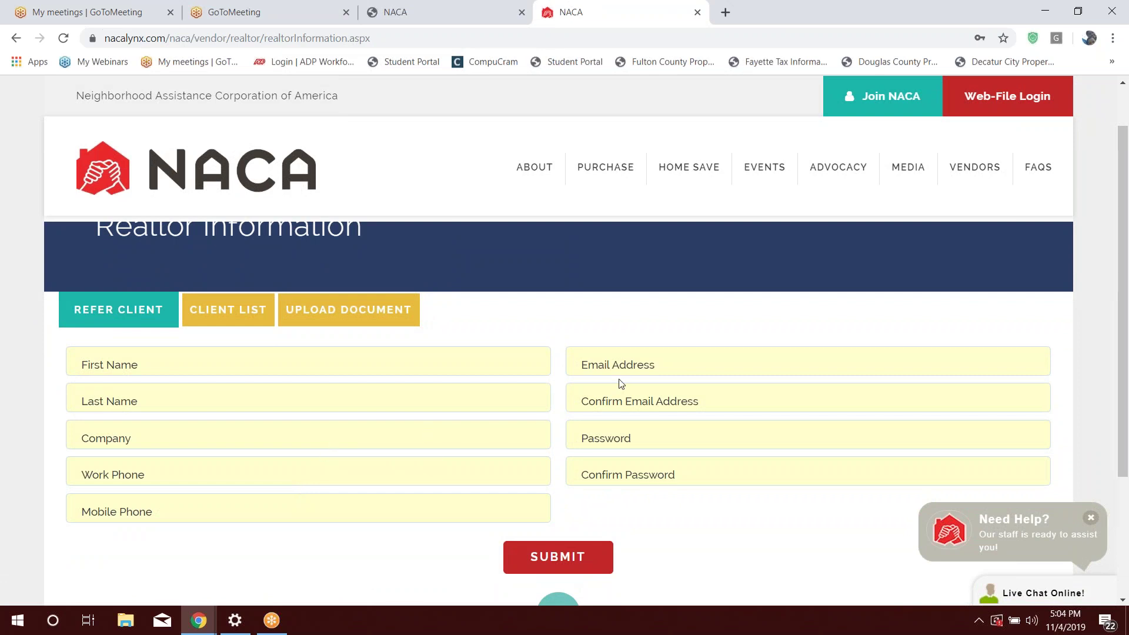
{"action": "left_click", "coordinate": [592, 441]}
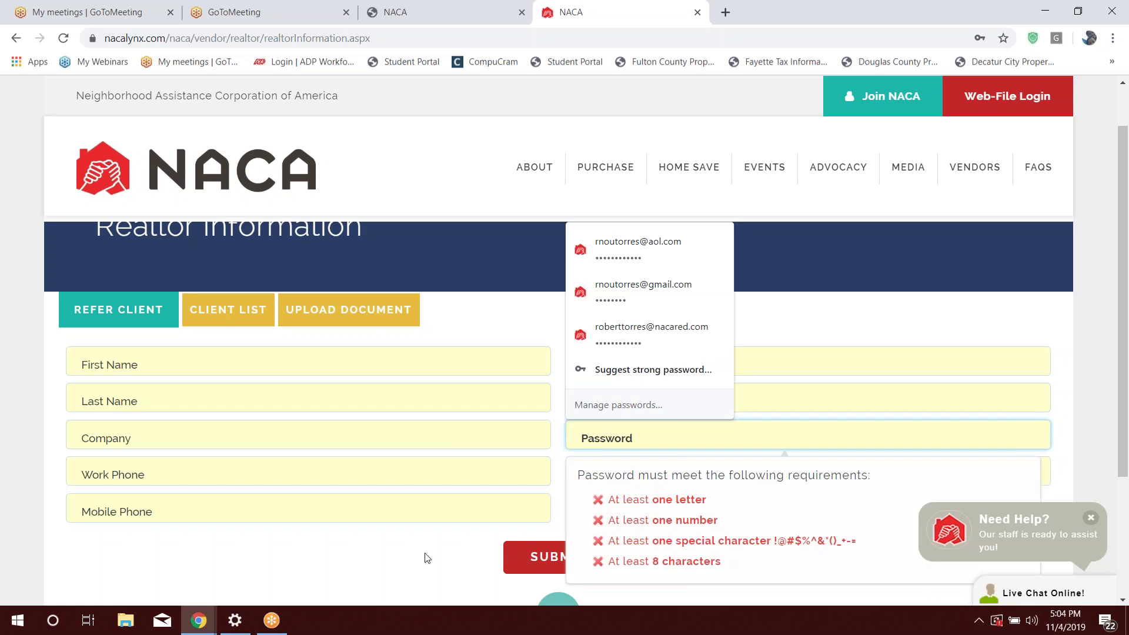
{"action": "left_click", "coordinate": [16, 39]}
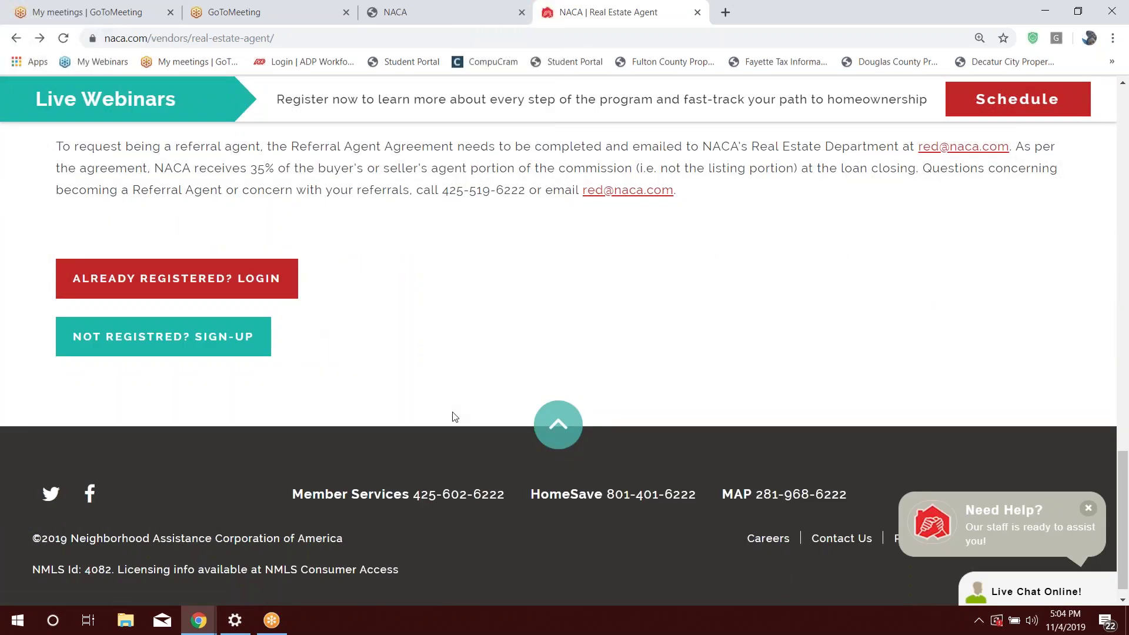
{"action": "scroll", "coordinate": [455, 417], "scroll_direction": "up", "scroll_amount": 3}
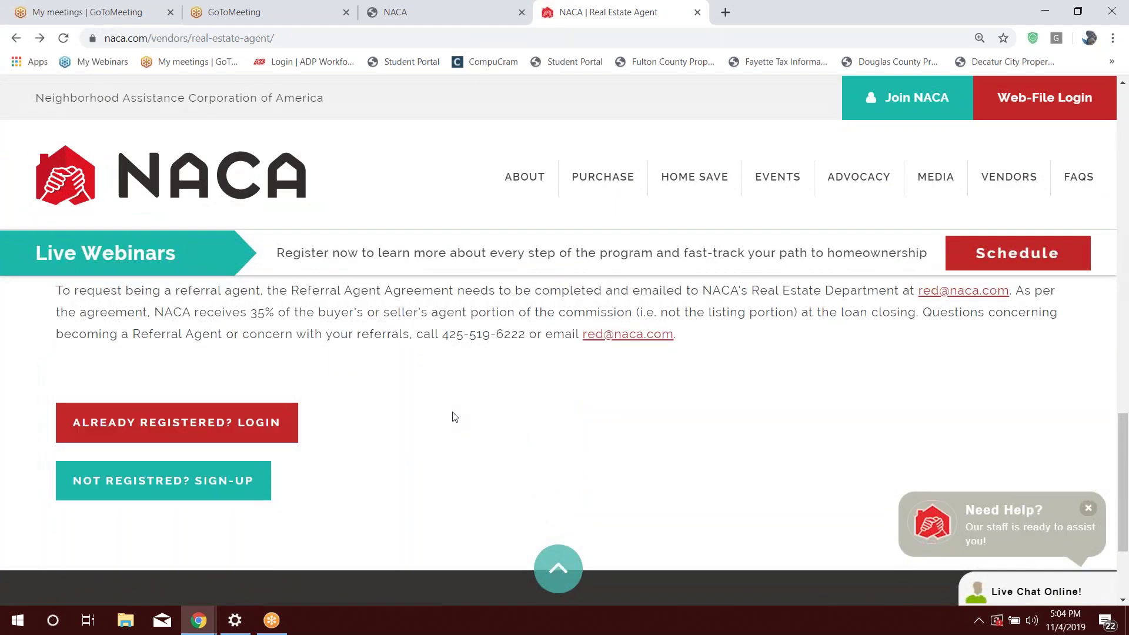
Step: Log in to the realtor portal through the Already Registered login page with the autofilled credentials
{"action": "left_click", "coordinate": [208, 432]}
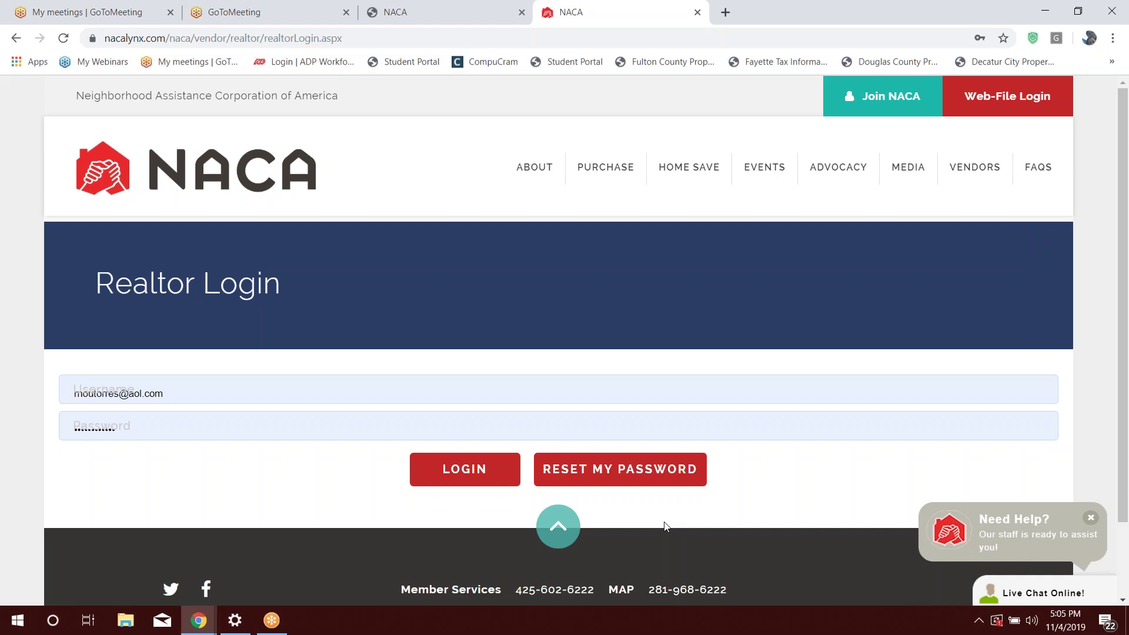
{"action": "left_click", "coordinate": [474, 473]}
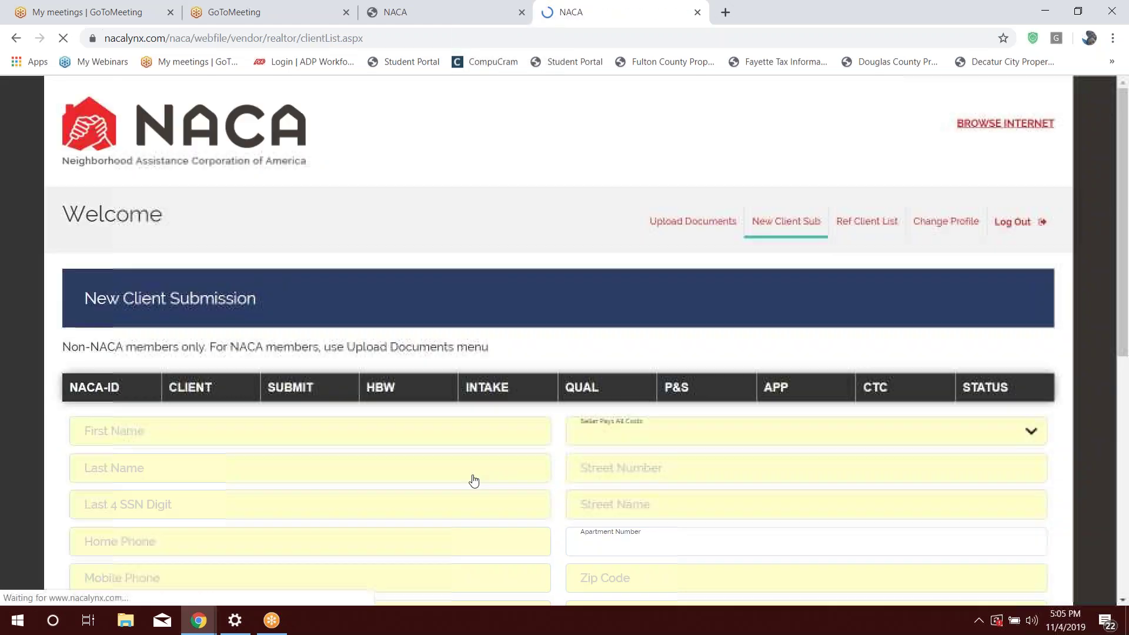
Step: Open the Ref Client List tab to view the currently empty Referred Clients table
{"action": "scroll", "coordinate": [474, 481], "scroll_direction": "down", "scroll_amount": 1}
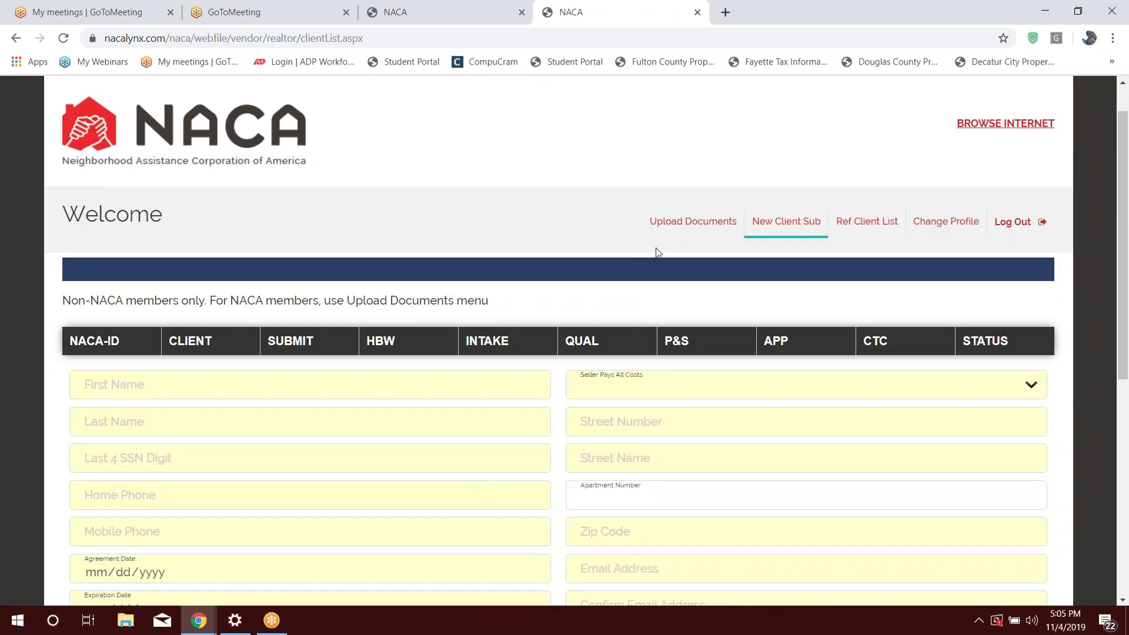
{"action": "mouse_move", "coordinate": [691, 232]}
{"action": "left_click", "coordinate": [857, 227]}
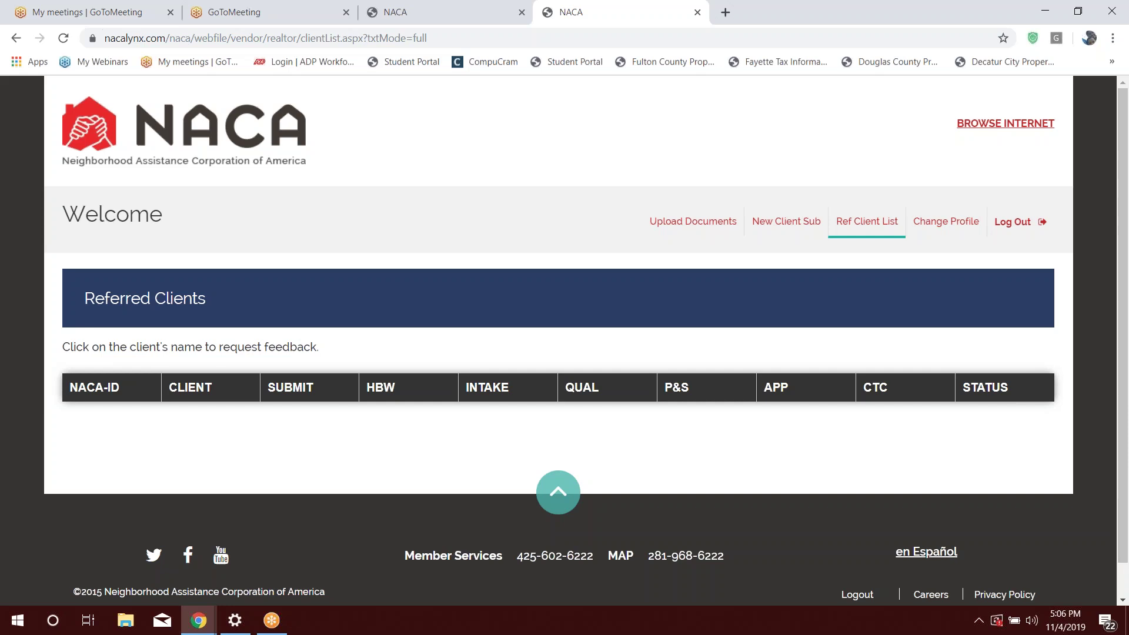
Step: View the Change Profile realtor information, then go back to the New Client Submission form
{"action": "left_click", "coordinate": [970, 223]}
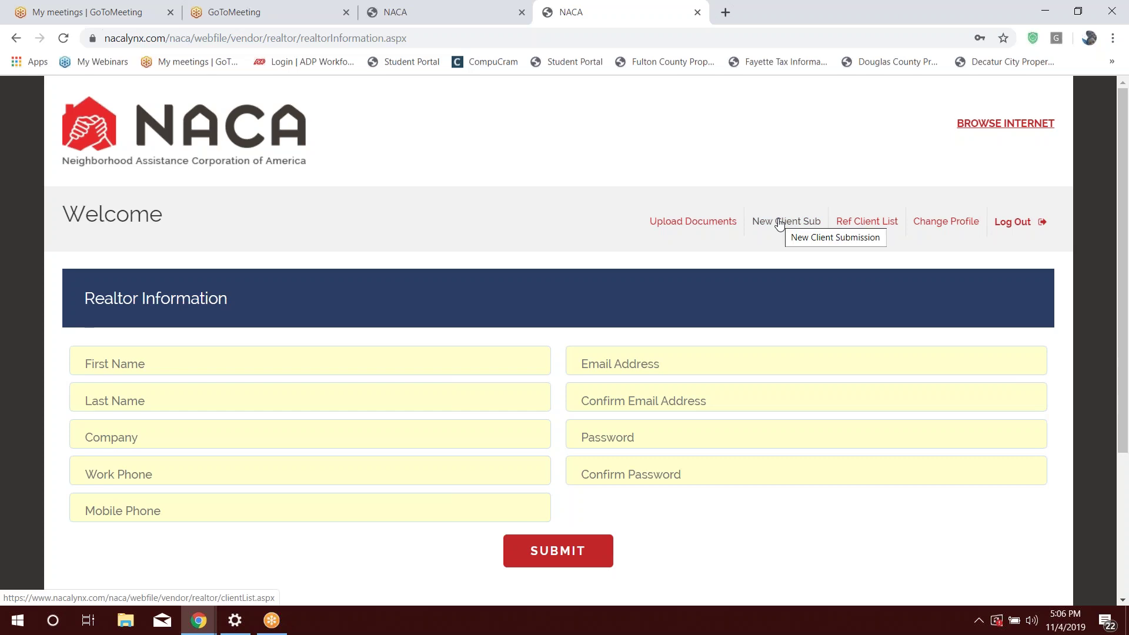
{"action": "left_click", "coordinate": [779, 224]}
Step: On the tab with the filled-in client form, start uploading a representation agreement file
{"action": "left_click", "coordinate": [449, 12]}
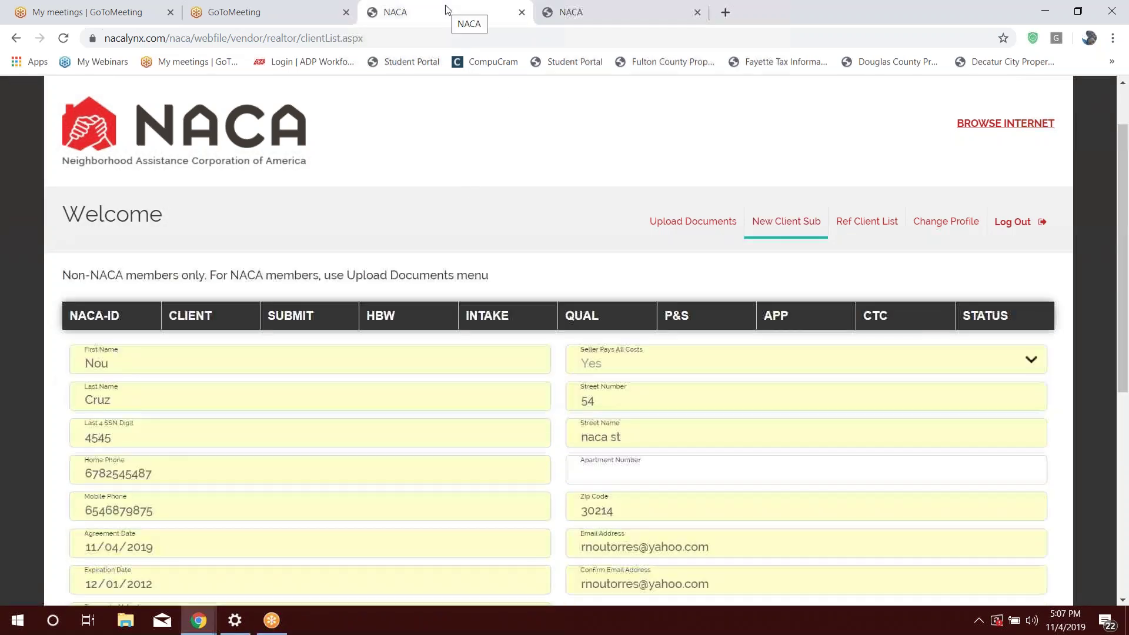
{"action": "scroll", "coordinate": [547, 247], "scroll_direction": "down", "scroll_amount": 2}
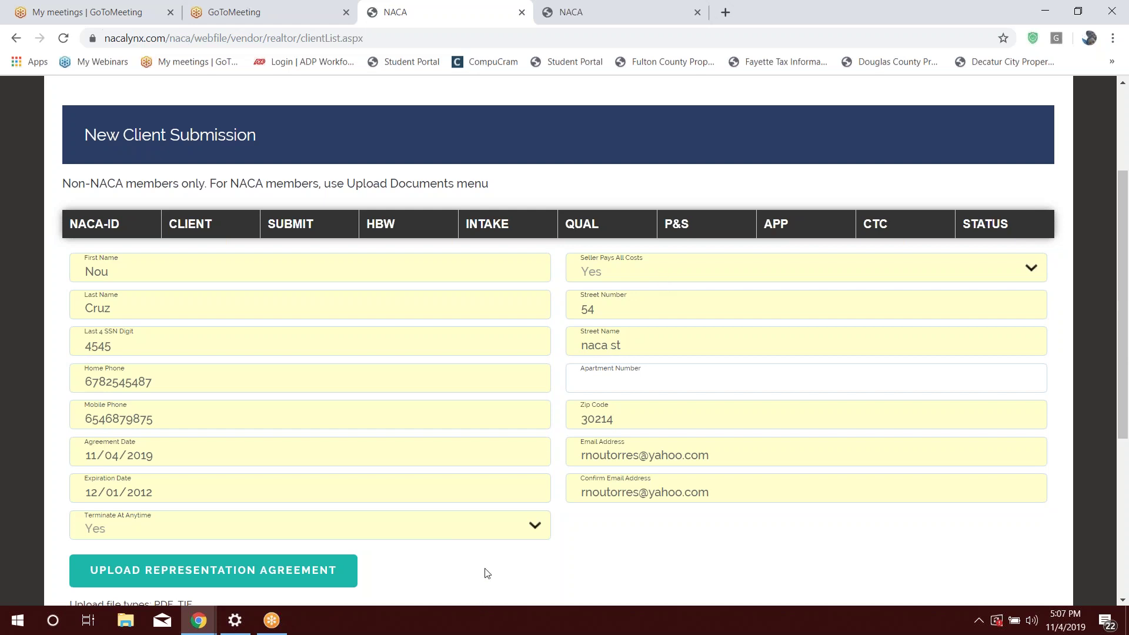
{"action": "scroll", "coordinate": [486, 575], "scroll_direction": "down", "scroll_amount": 1}
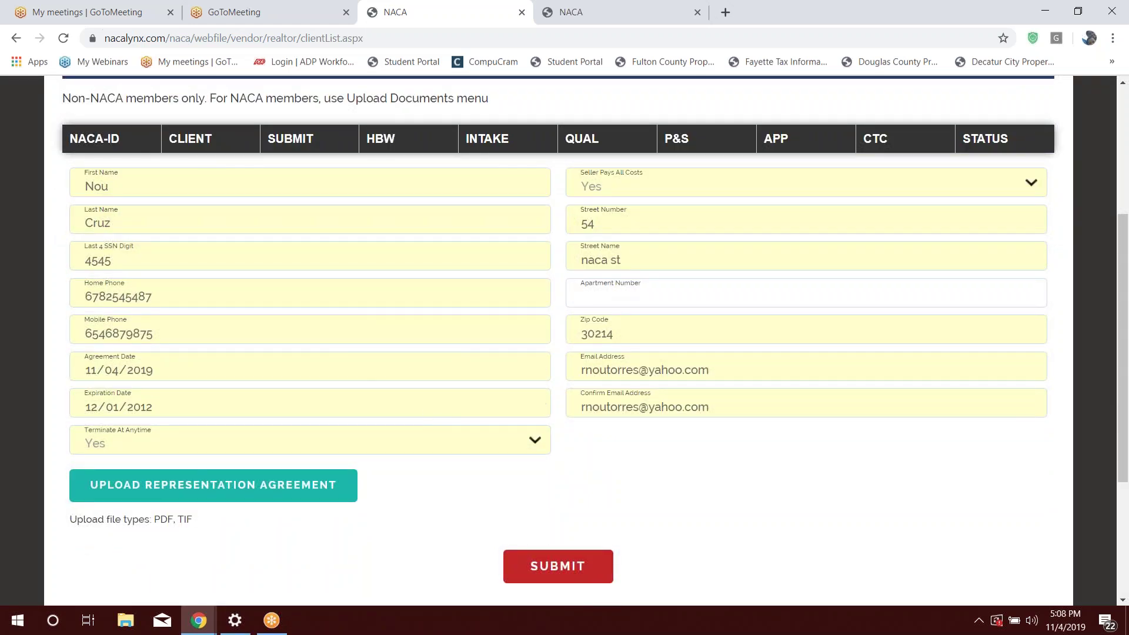
{"action": "left_click", "coordinate": [291, 492]}
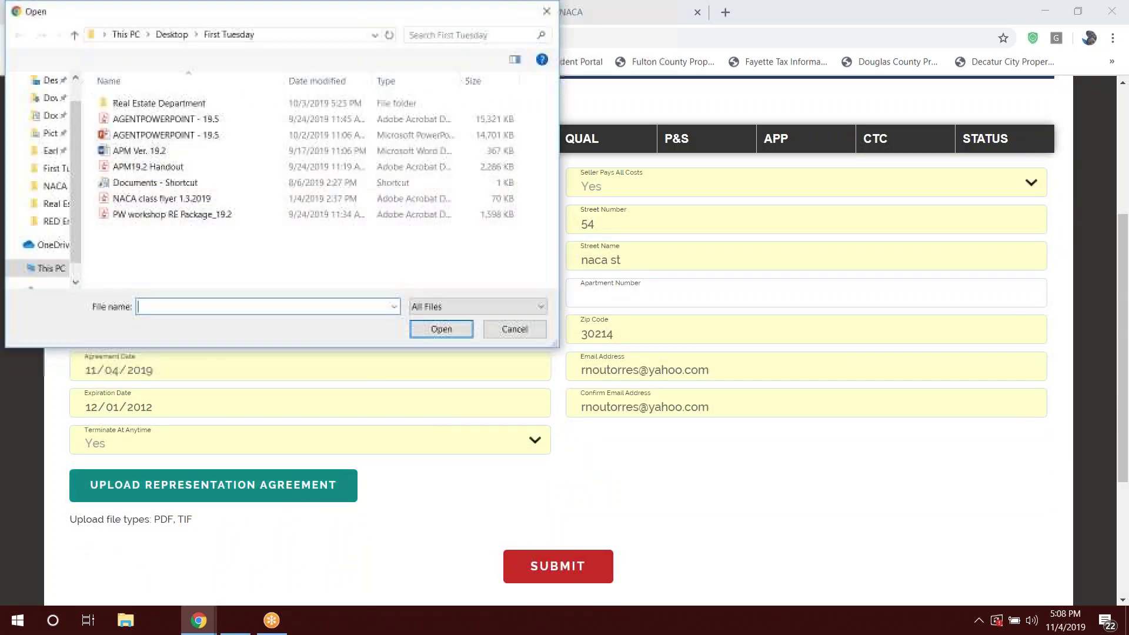
Step: Attach BuyerBrokerAgreement.pdf from the Desktop as the client's representation agreement
{"action": "scroll", "coordinate": [74, 195], "scroll_direction": "up", "scroll_amount": 1}
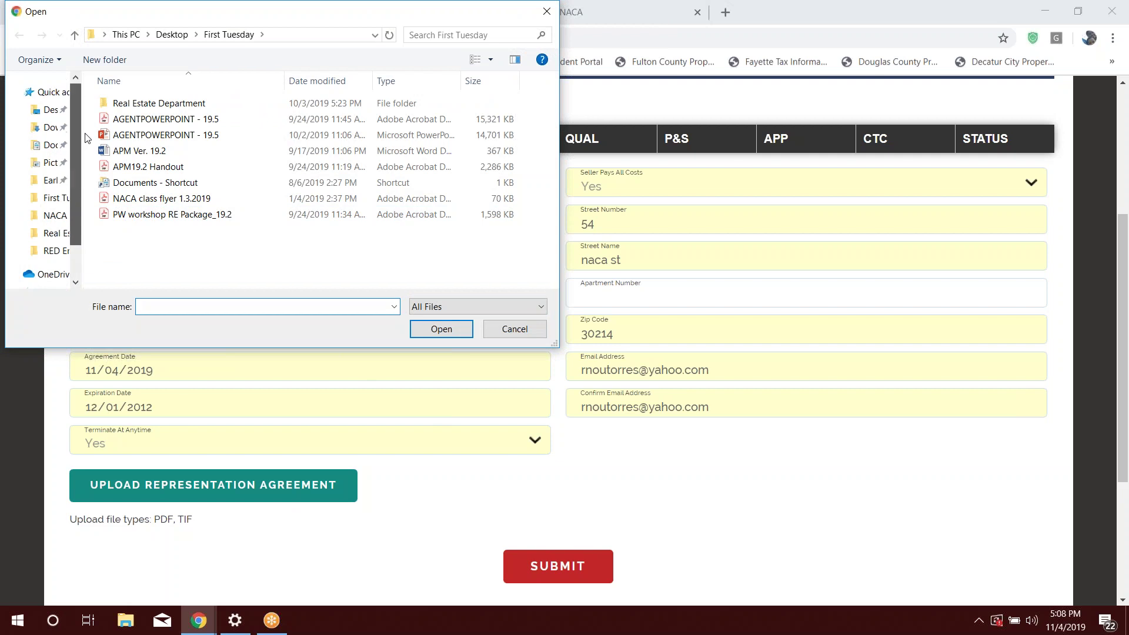
{"action": "left_click", "coordinate": [36, 107]}
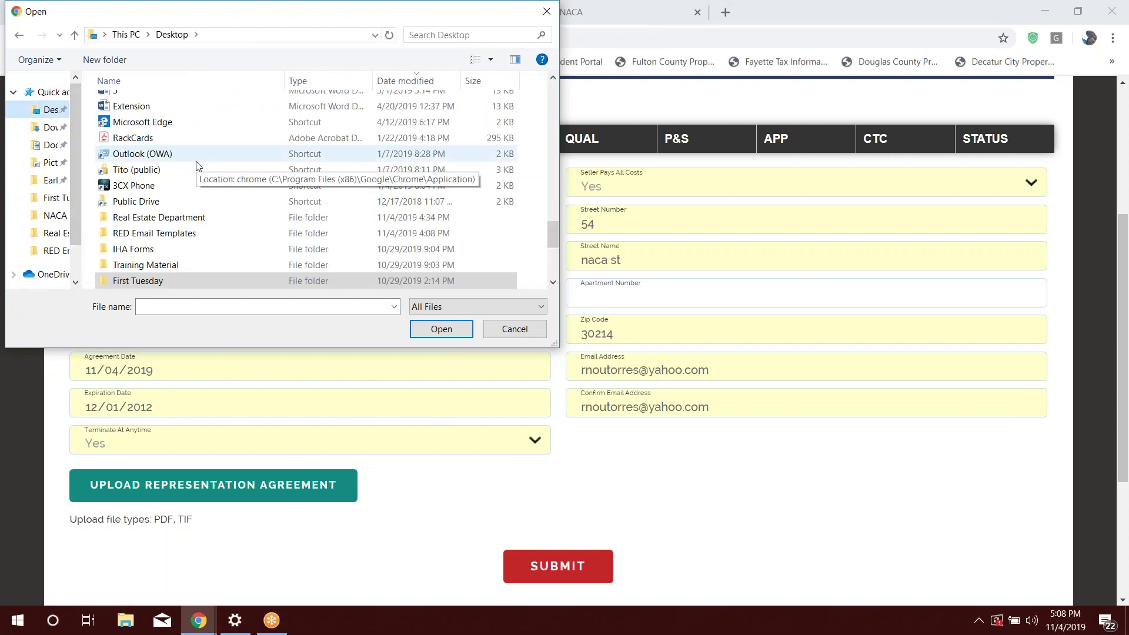
{"action": "scroll", "coordinate": [198, 162], "scroll_direction": "up", "scroll_amount": 2}
{"action": "scroll", "coordinate": [198, 163], "scroll_direction": "up", "scroll_amount": 2}
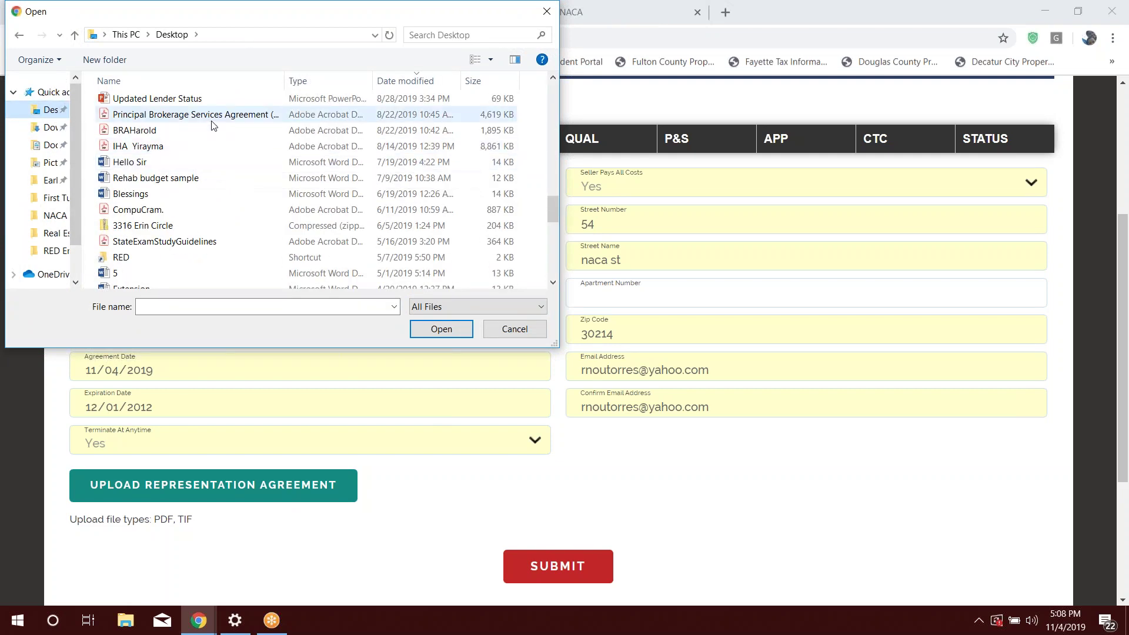
{"action": "scroll", "coordinate": [215, 119], "scroll_direction": "up", "scroll_amount": 10}
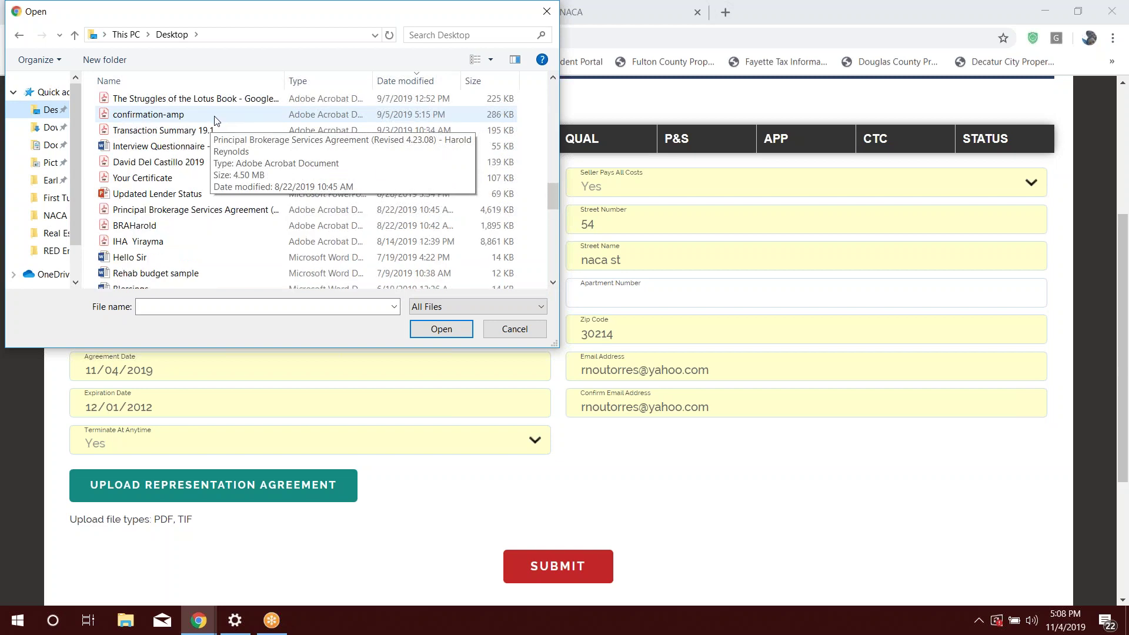
{"action": "scroll", "coordinate": [214, 115], "scroll_direction": "up", "scroll_amount": 1}
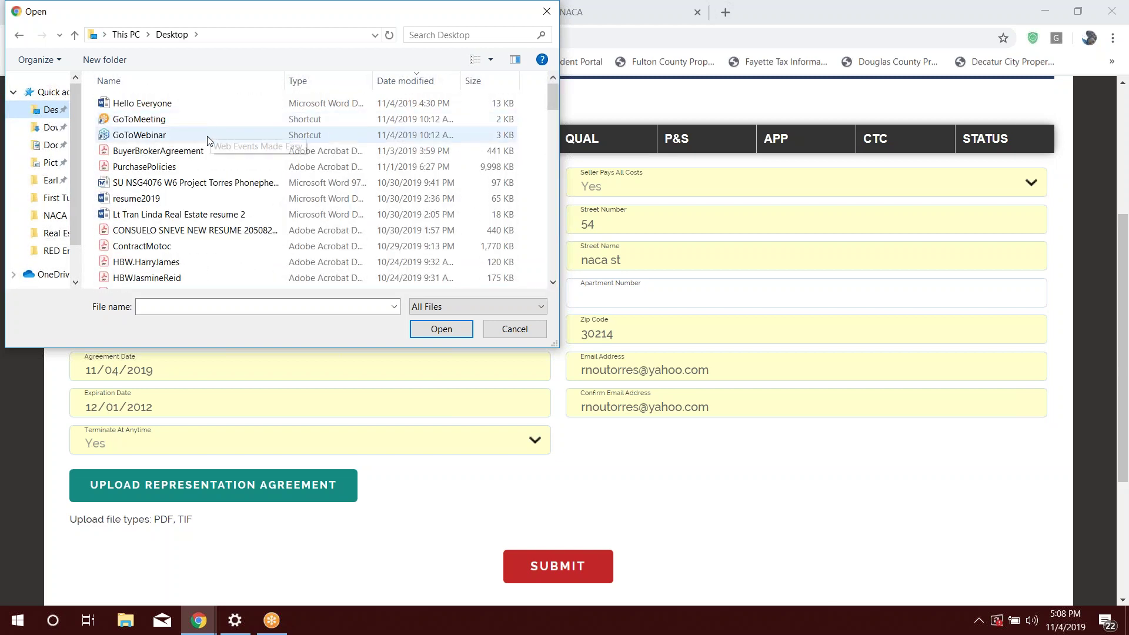
{"action": "left_click", "coordinate": [205, 151]}
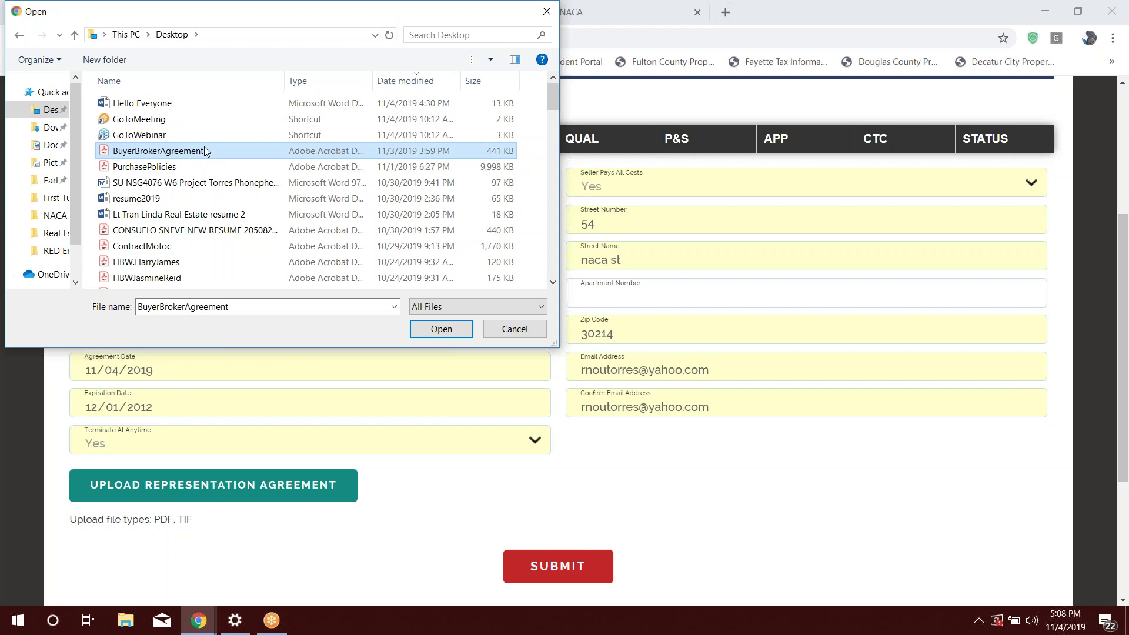
{"action": "left_click", "coordinate": [438, 330]}
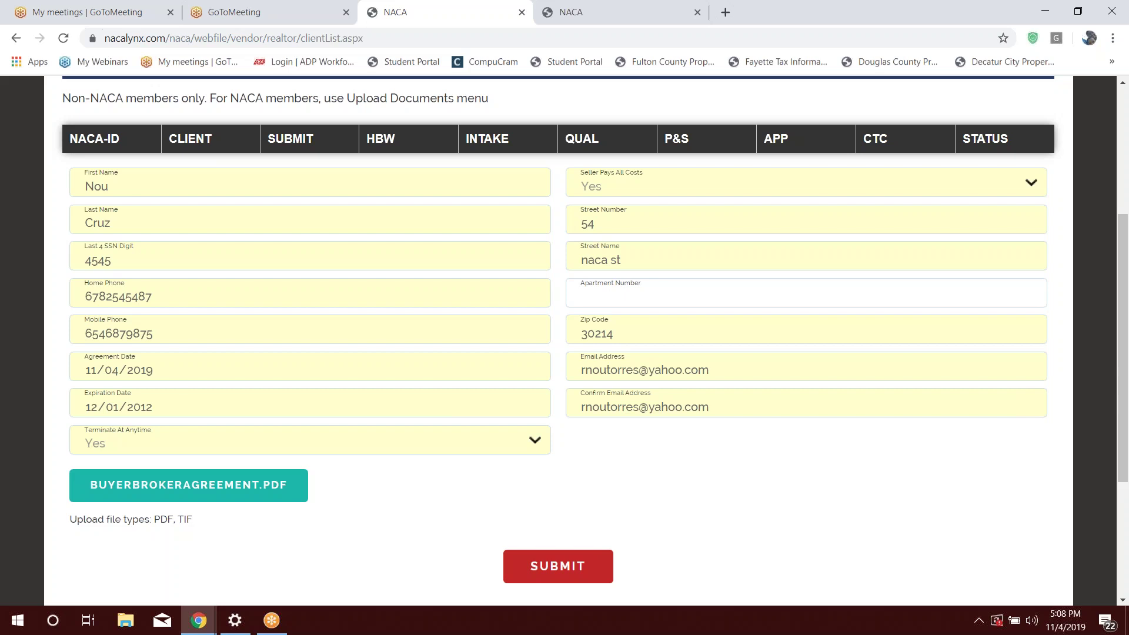
Step: Set the Brother DCP-L5600DN print resolution to 300 dpi, then return to the NACA Chrome window
{"action": "left_click", "coordinate": [238, 621]}
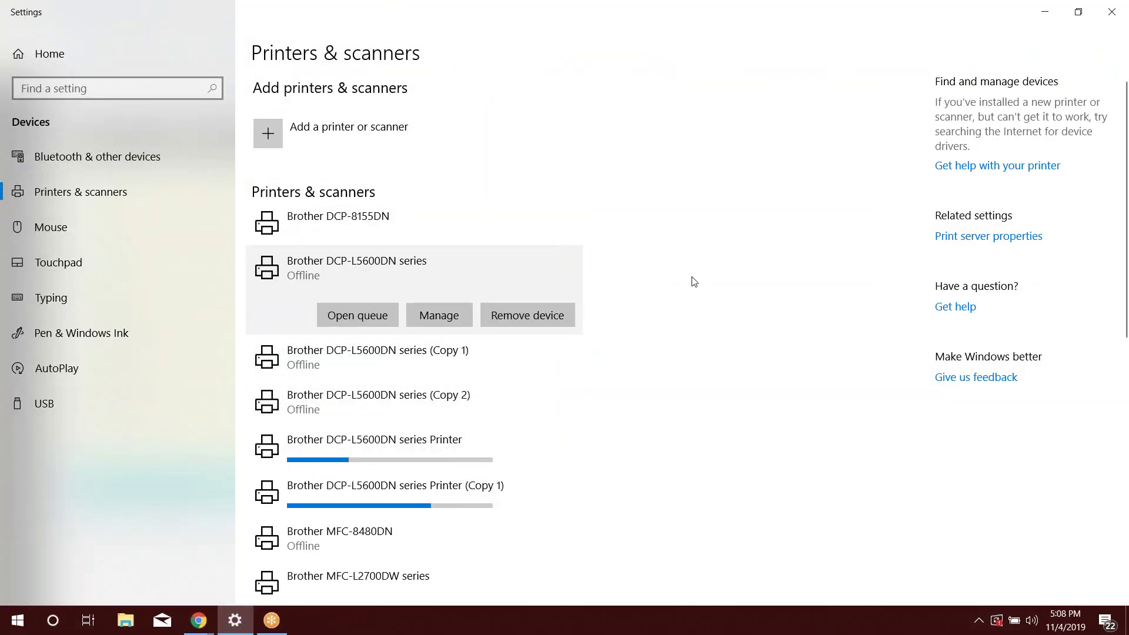
{"action": "left_click", "coordinate": [348, 318]}
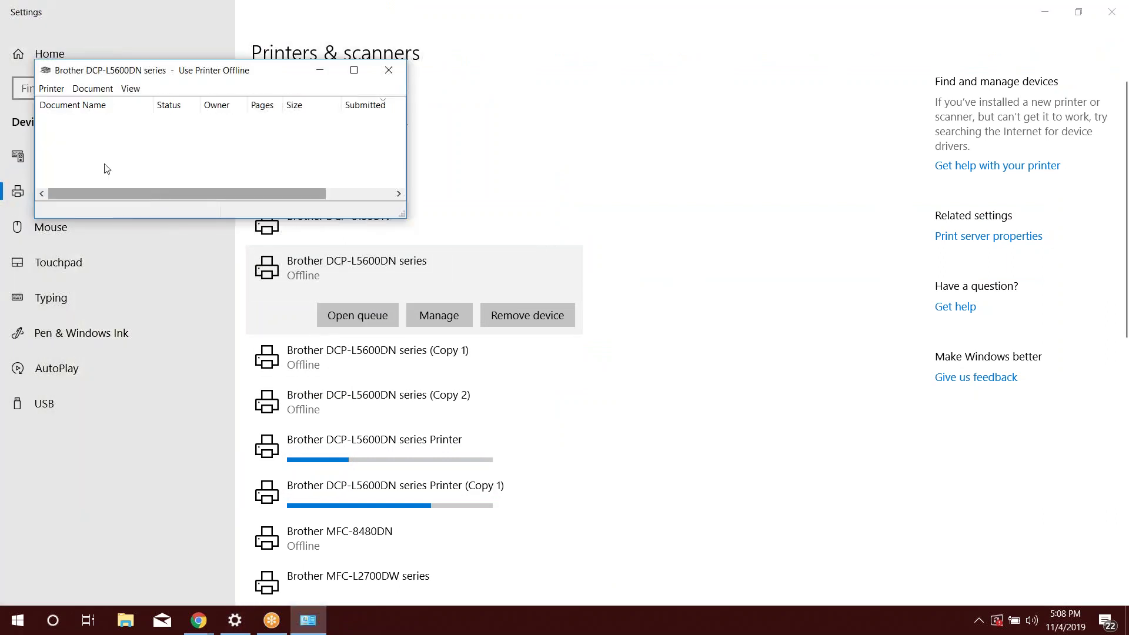
{"action": "left_click", "coordinate": [51, 88]}
{"action": "left_click", "coordinate": [77, 136]}
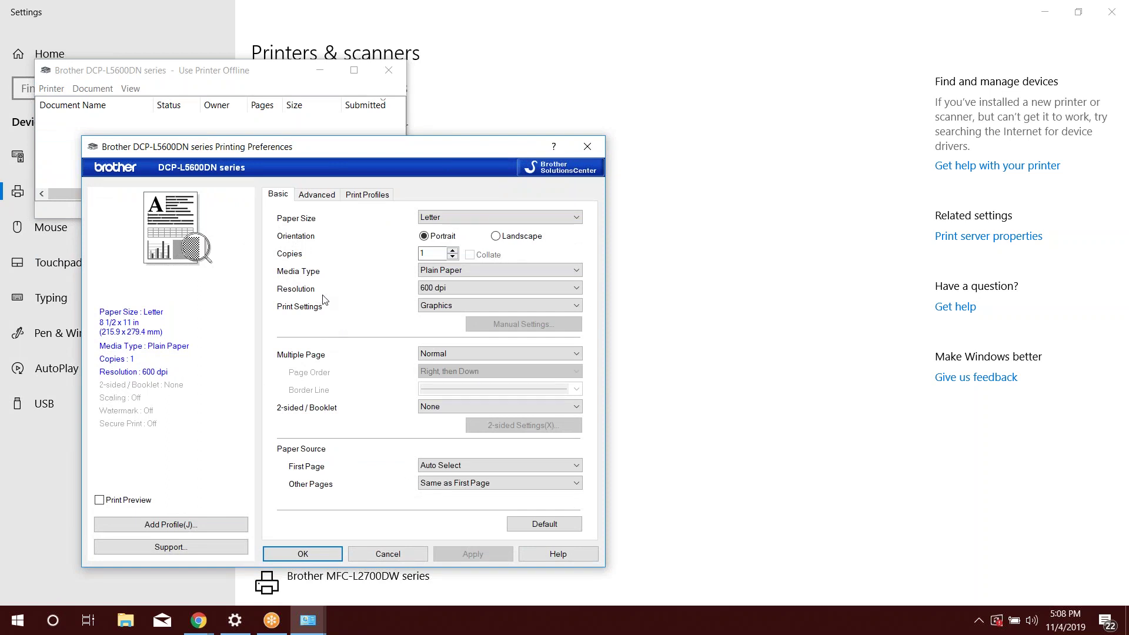
{"action": "left_click", "coordinate": [476, 291]}
{"action": "left_click", "coordinate": [474, 305]}
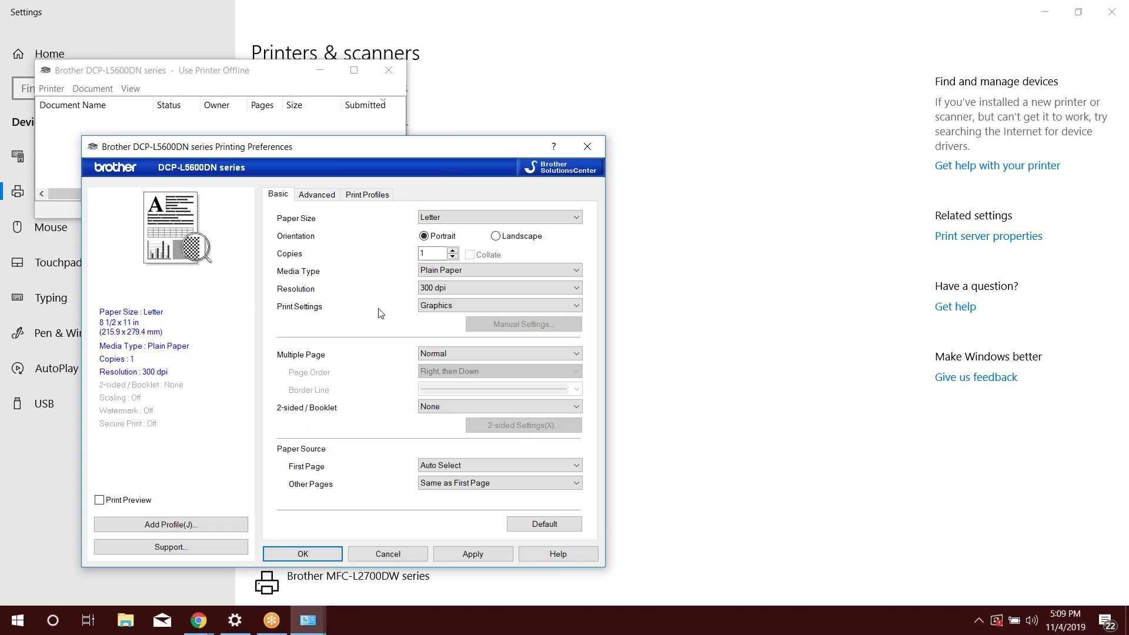
{"action": "left_click", "coordinate": [199, 620]}
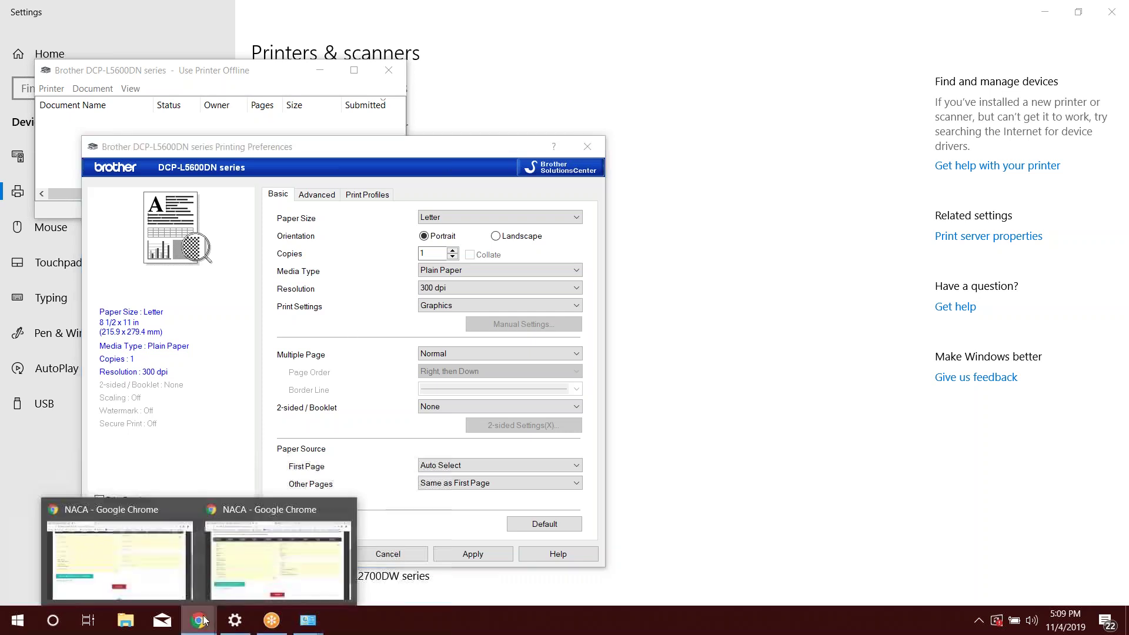
{"action": "left_click", "coordinate": [192, 595]}
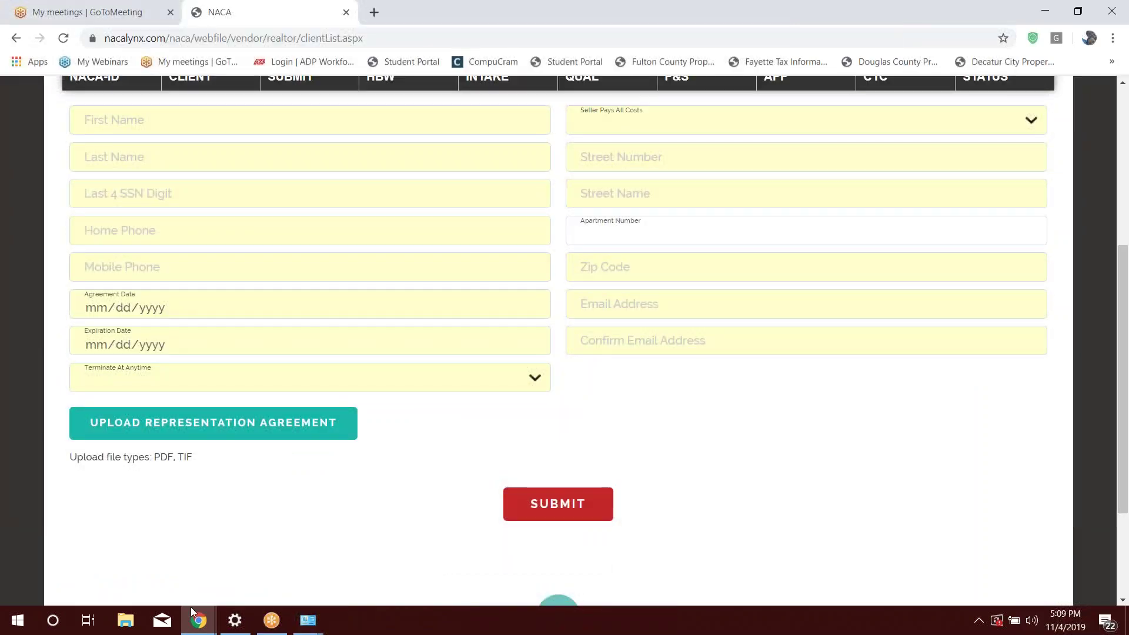
Step: Submit the filled-in new client form and open the listed client's Feedback page
{"action": "mouse_move", "coordinate": [199, 627]}
{"action": "left_click", "coordinate": [262, 529]}
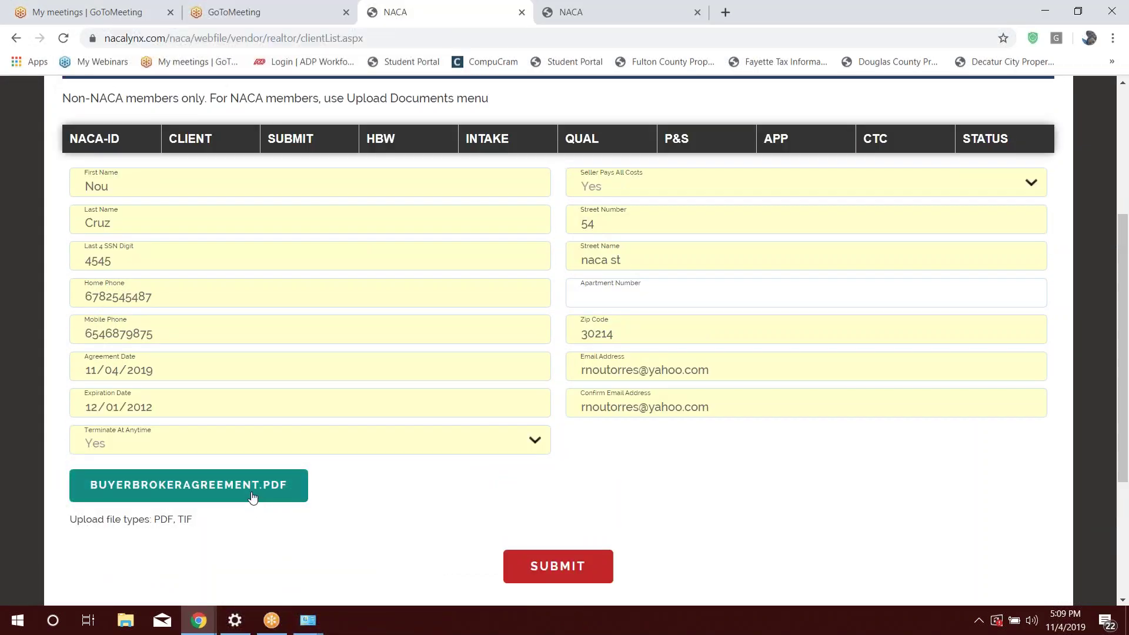
{"action": "left_click", "coordinate": [566, 563]}
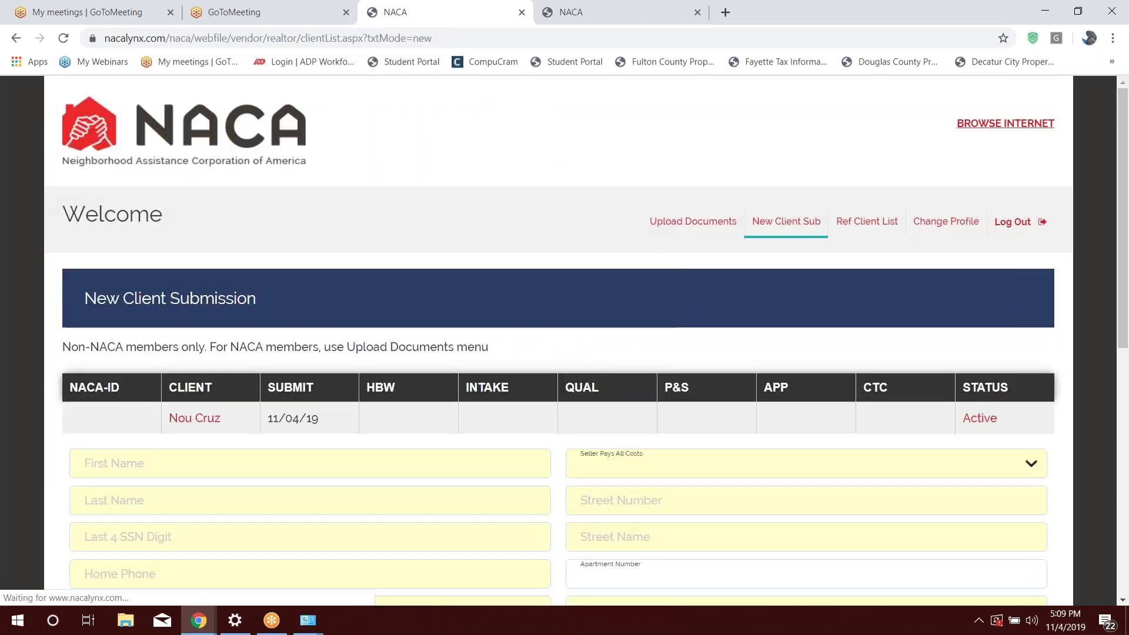
{"action": "scroll", "coordinate": [608, 403], "scroll_direction": "down", "scroll_amount": 1}
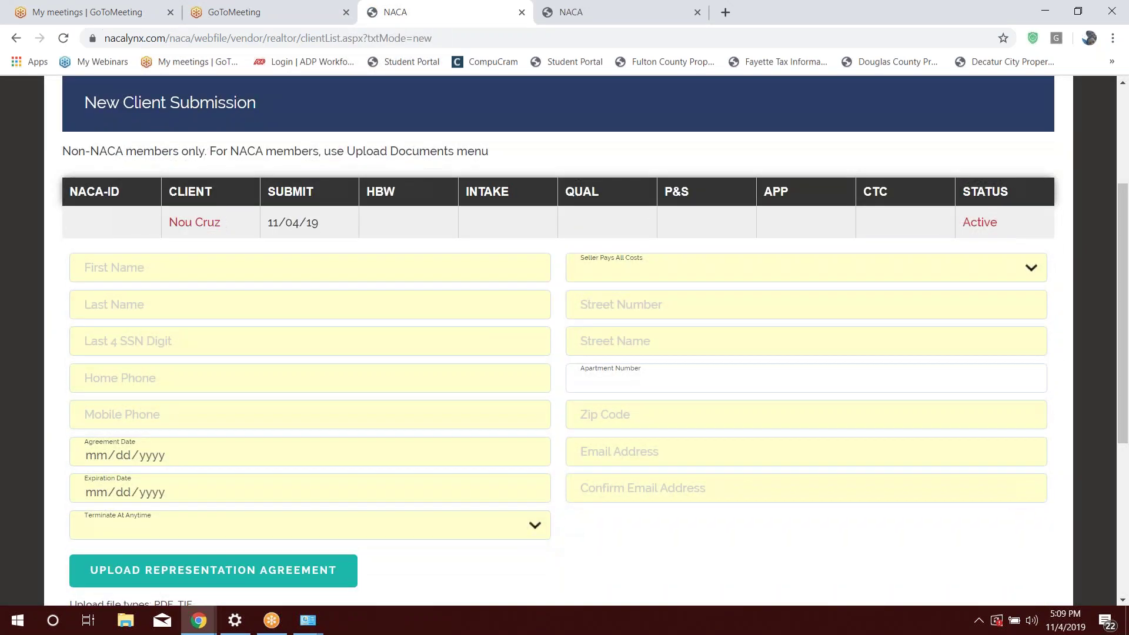
{"action": "scroll", "coordinate": [465, 371], "scroll_direction": "up", "scroll_amount": 1}
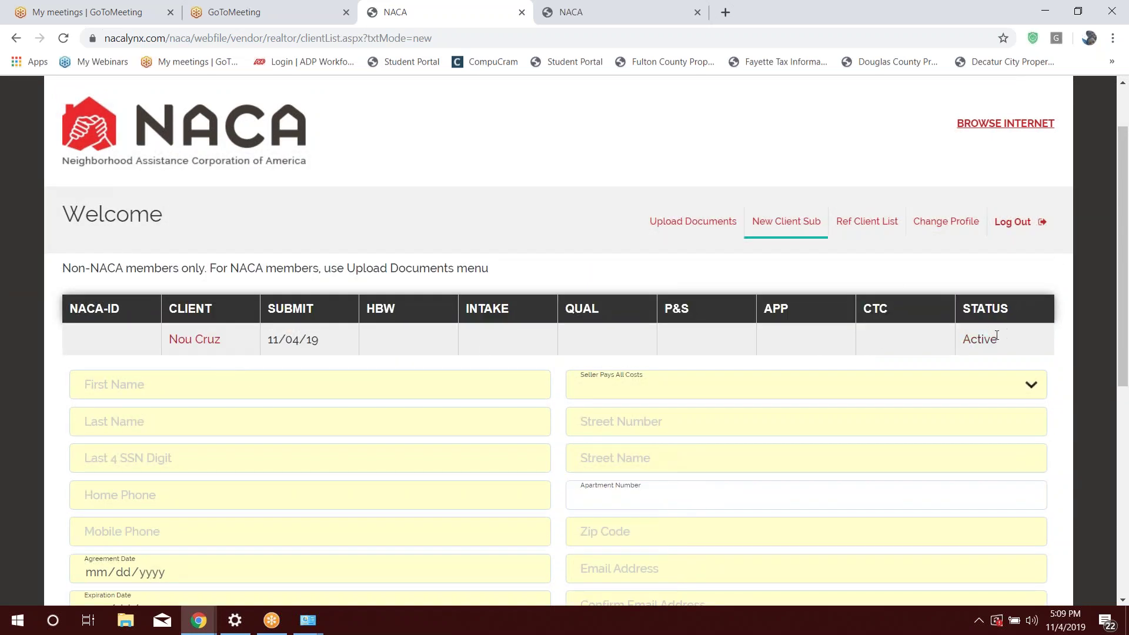
{"action": "left_click", "coordinate": [212, 341]}
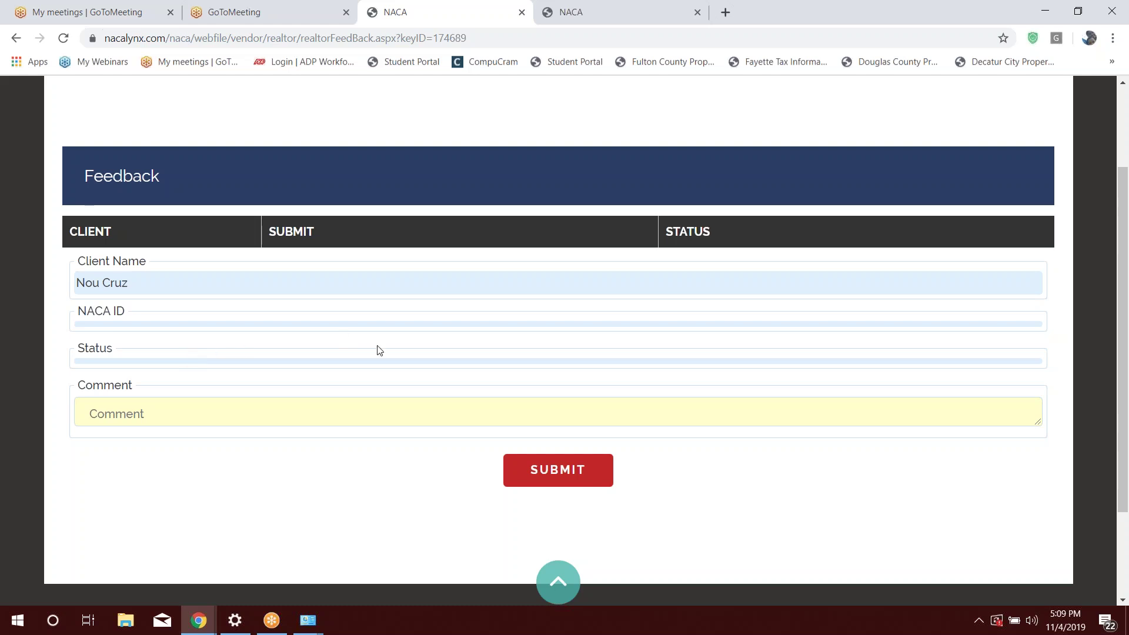
Step: Open the Rep. Agreement page from the Upload Documents menu
{"action": "scroll", "coordinate": [378, 350], "scroll_direction": "up", "scroll_amount": 2}
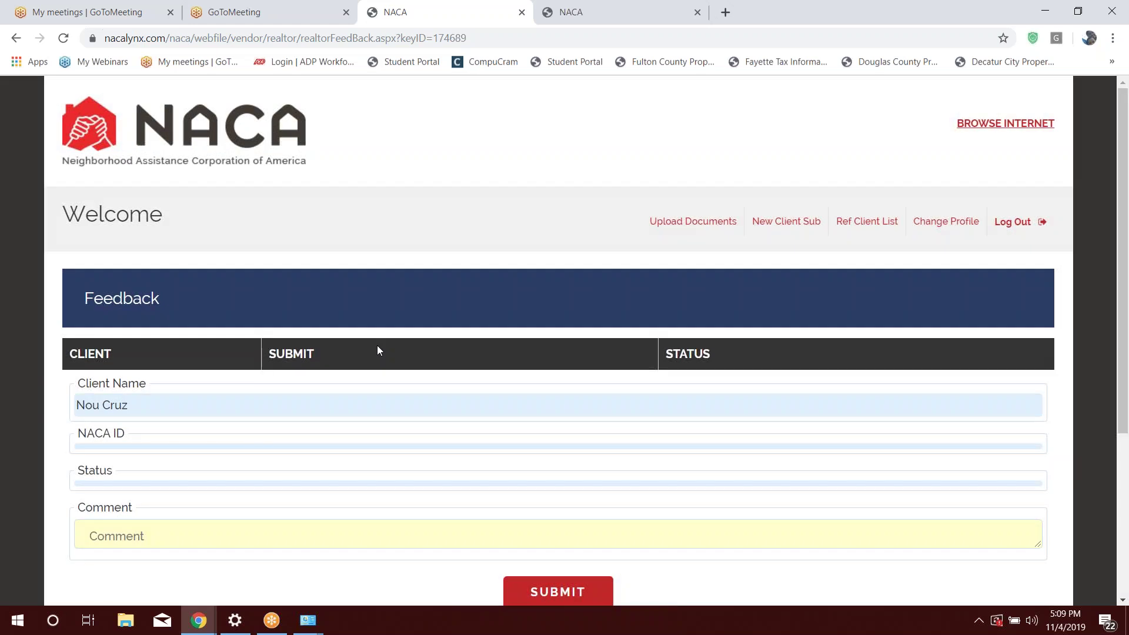
{"action": "mouse_move", "coordinate": [708, 228]}
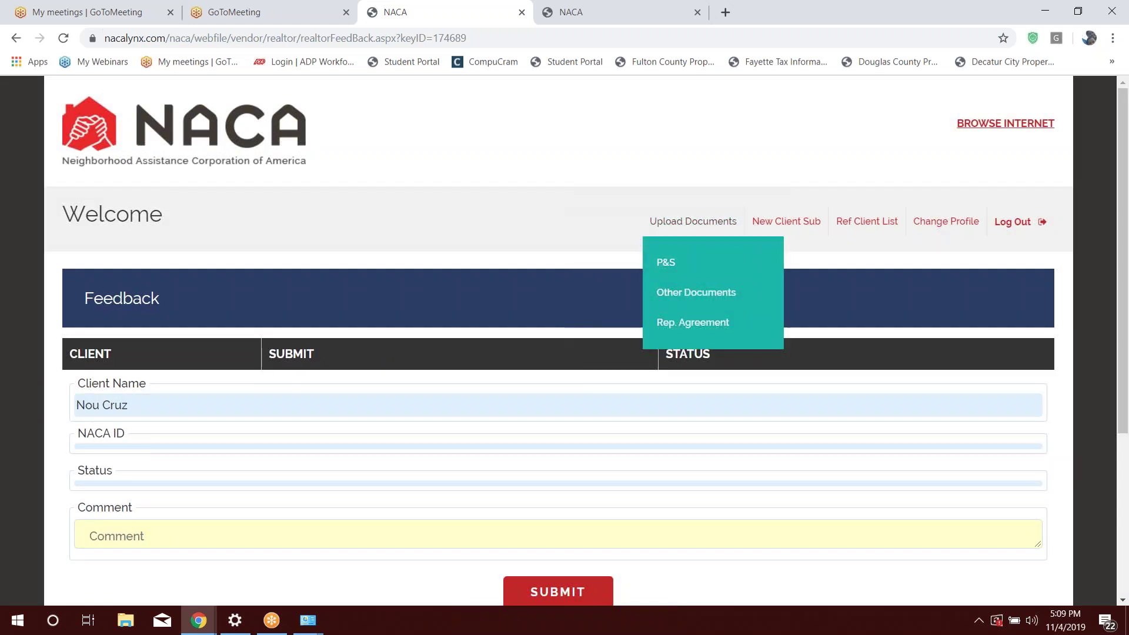
{"action": "left_click", "coordinate": [705, 324]}
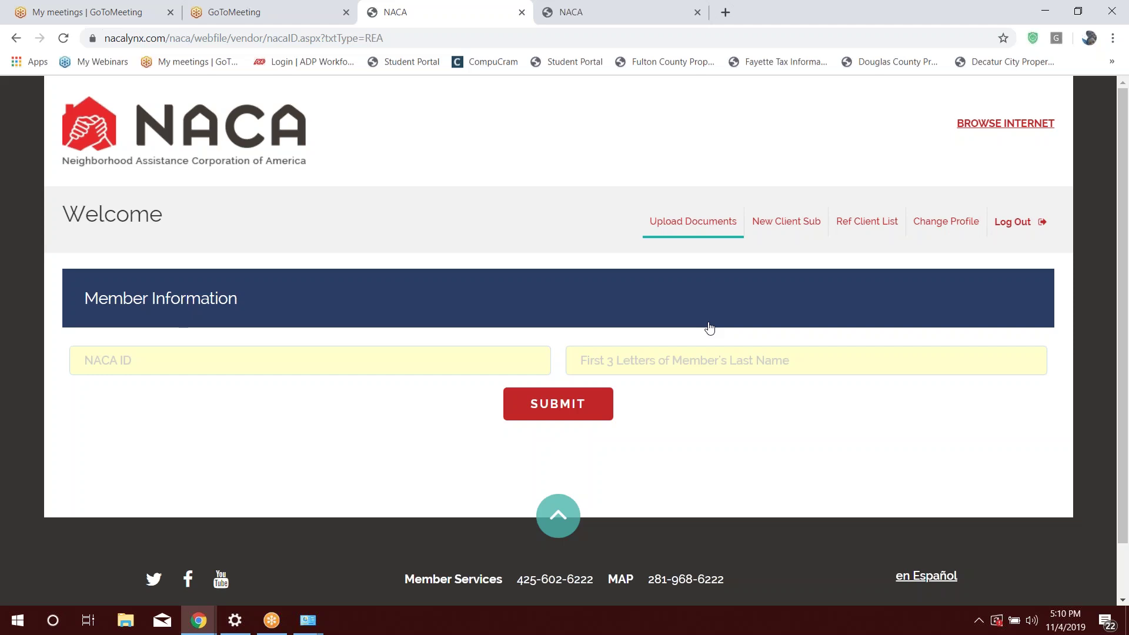
Step: Look up the member by their NACA ID and first three last-name letters
{"action": "left_click", "coordinate": [265, 361]}
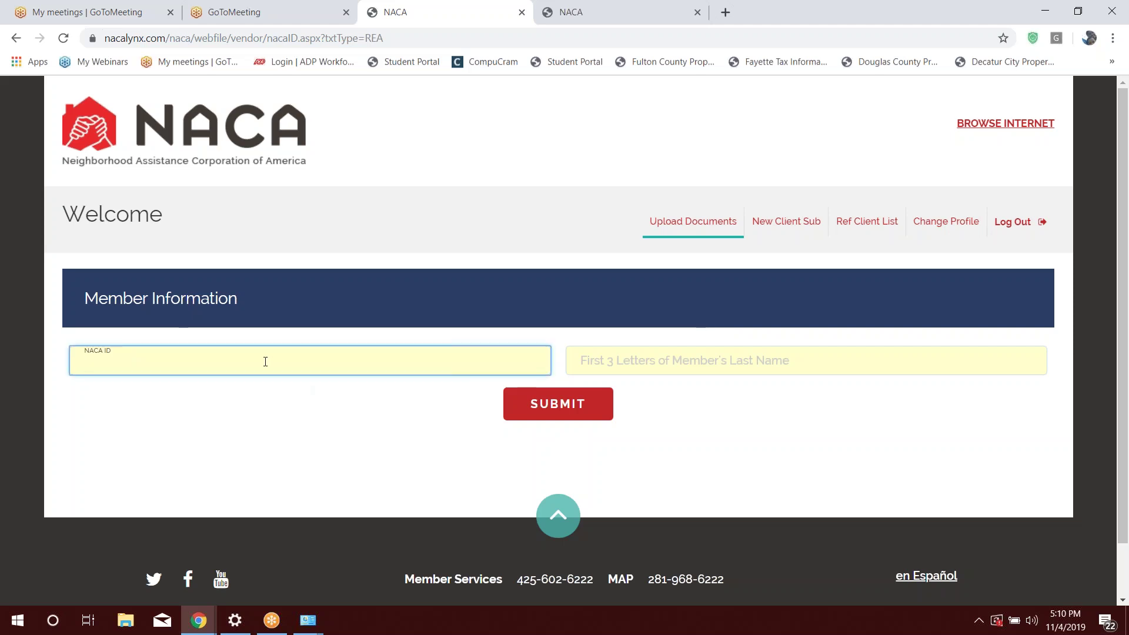
{"action": "type", "text": "4"}
{"action": "key", "text": "BackSpace"}
{"action": "type", "text": "1420472"}
{"action": "left_click", "coordinate": [631, 363]}
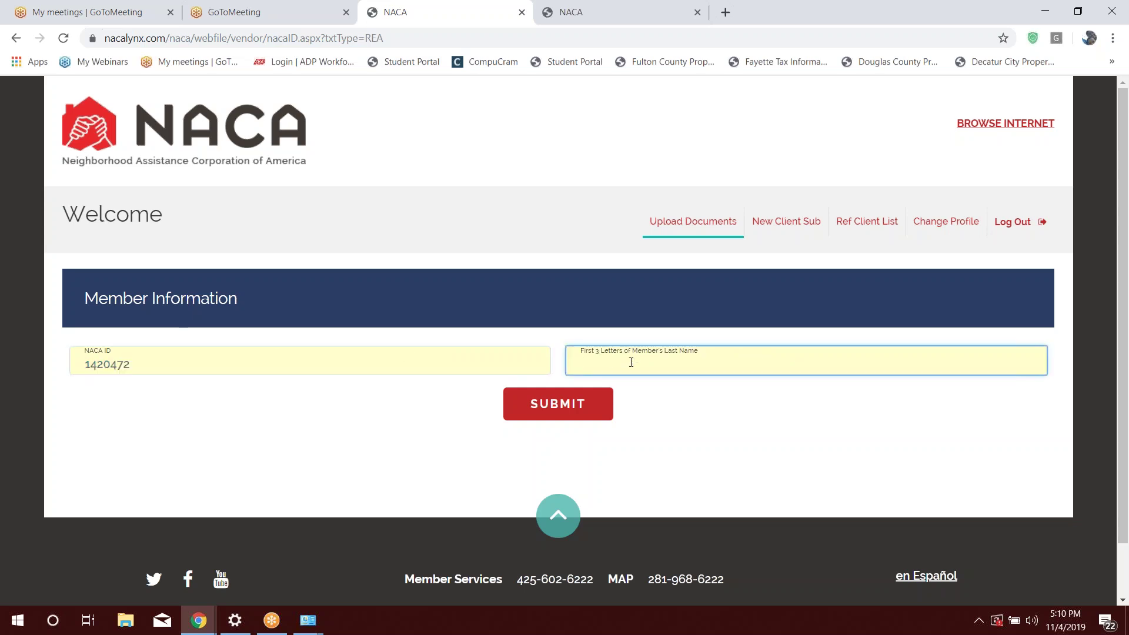
{"action": "type", "text": "cam"}
{"action": "key", "text": "Tab"}
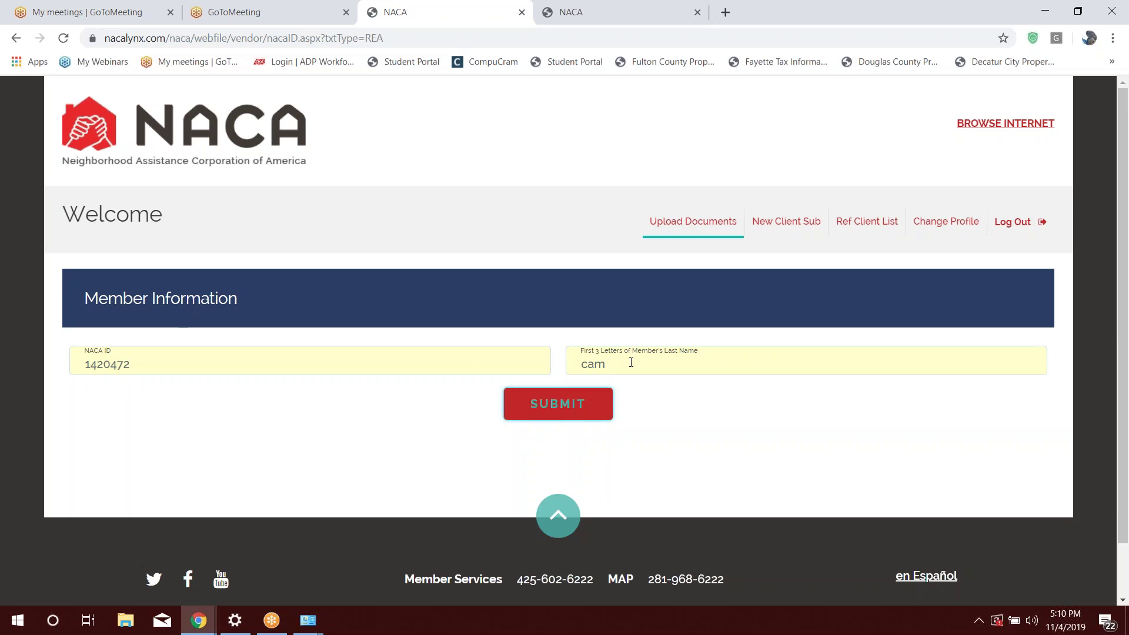
{"action": "left_click", "coordinate": [586, 401]}
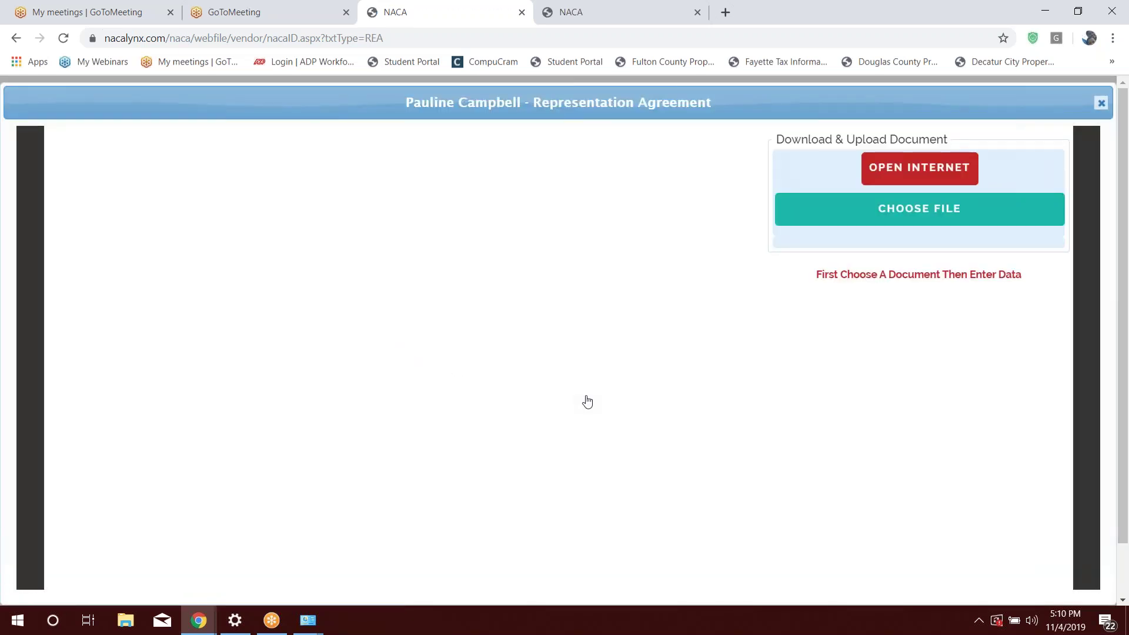
Step: Attach BuyerBrokerAgreement.pdf to the representation agreement
{"action": "left_click", "coordinate": [893, 224]}
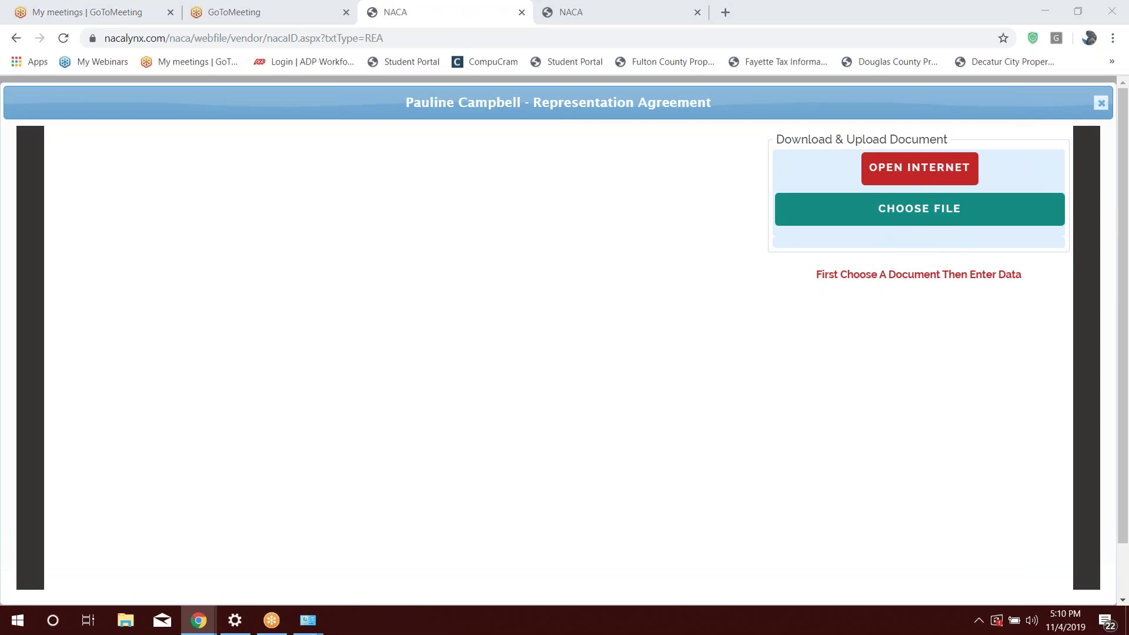
{"action": "left_click", "coordinate": [191, 104]}
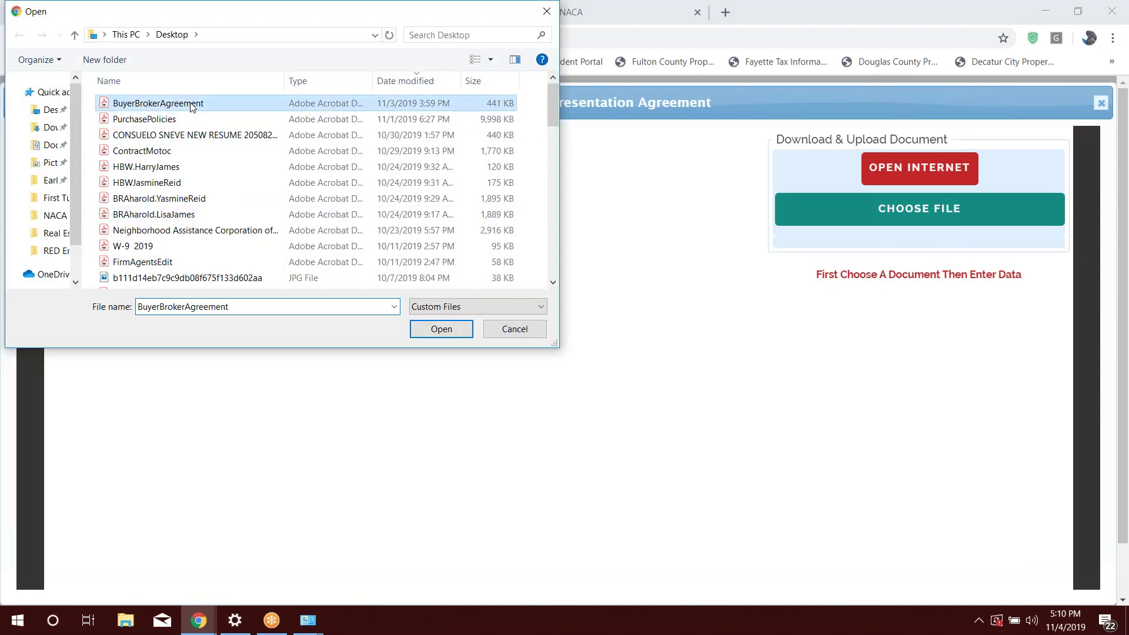
{"action": "left_click", "coordinate": [442, 328]}
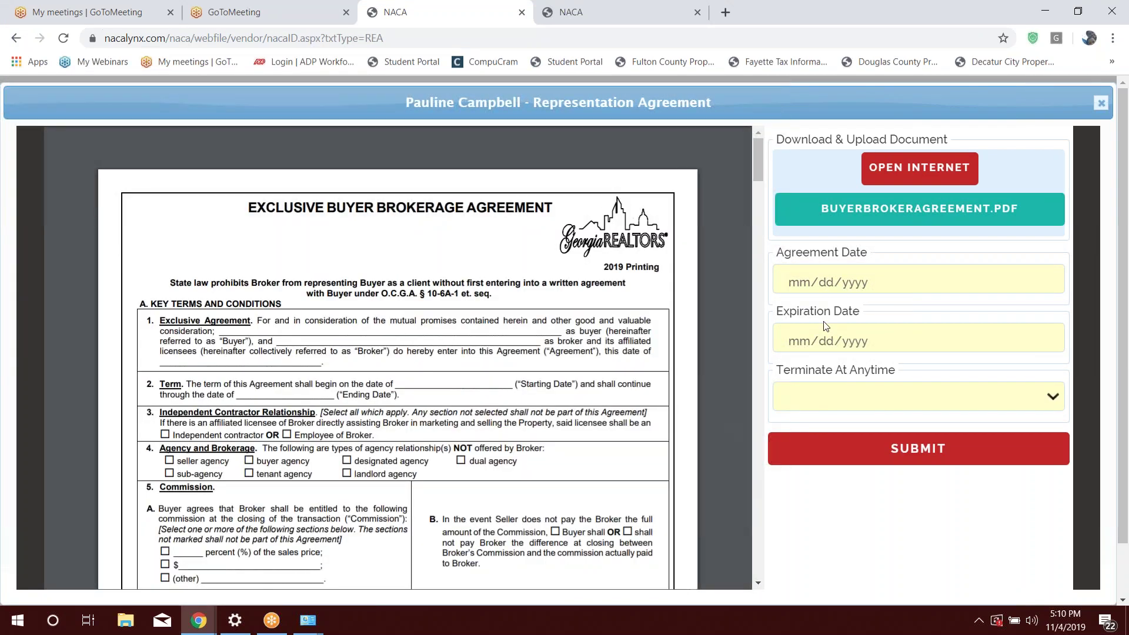
Step: Set Terminate At Anytime to Yes, agreement date 01/20/2019 and expiration date 12/01/2019
{"action": "left_click", "coordinate": [839, 404]}
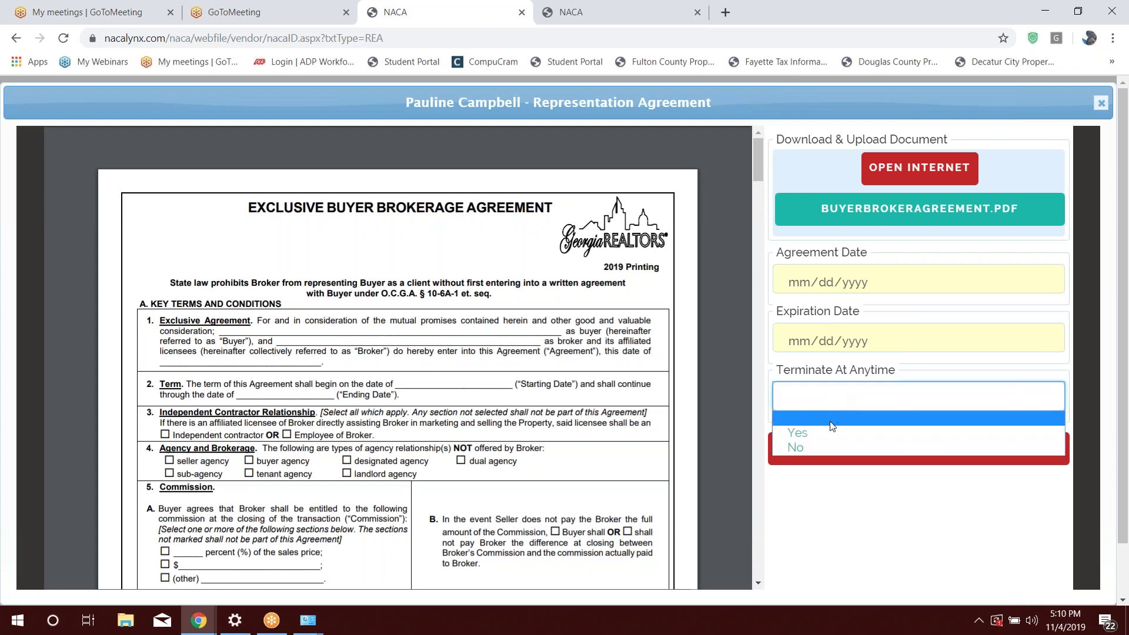
{"action": "left_click", "coordinate": [829, 432]}
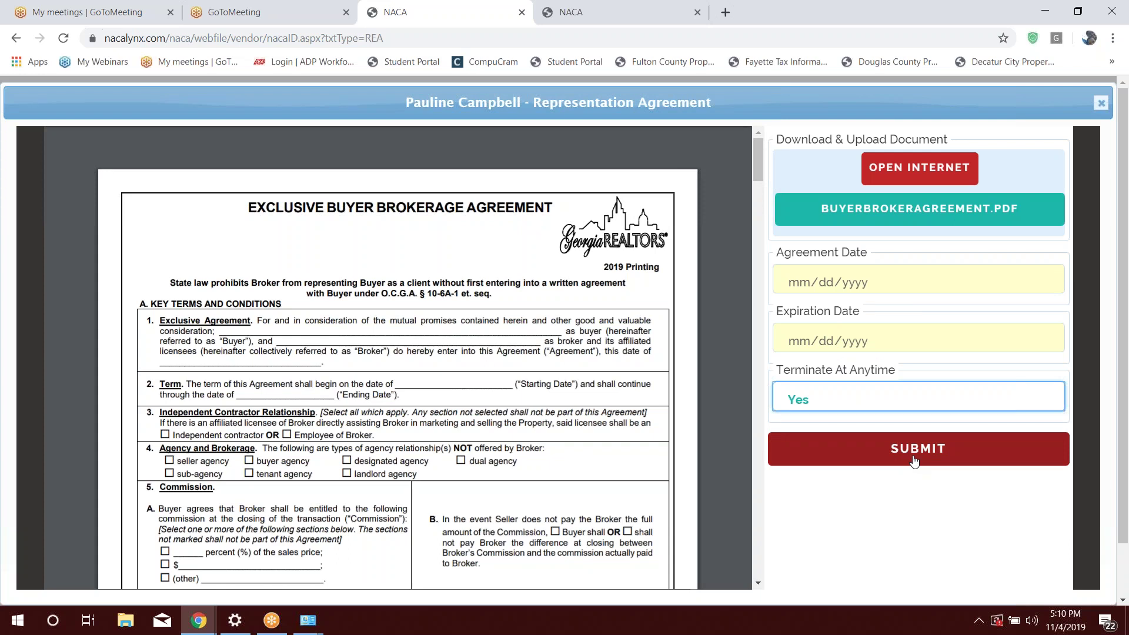
{"action": "left_click", "coordinate": [792, 284]}
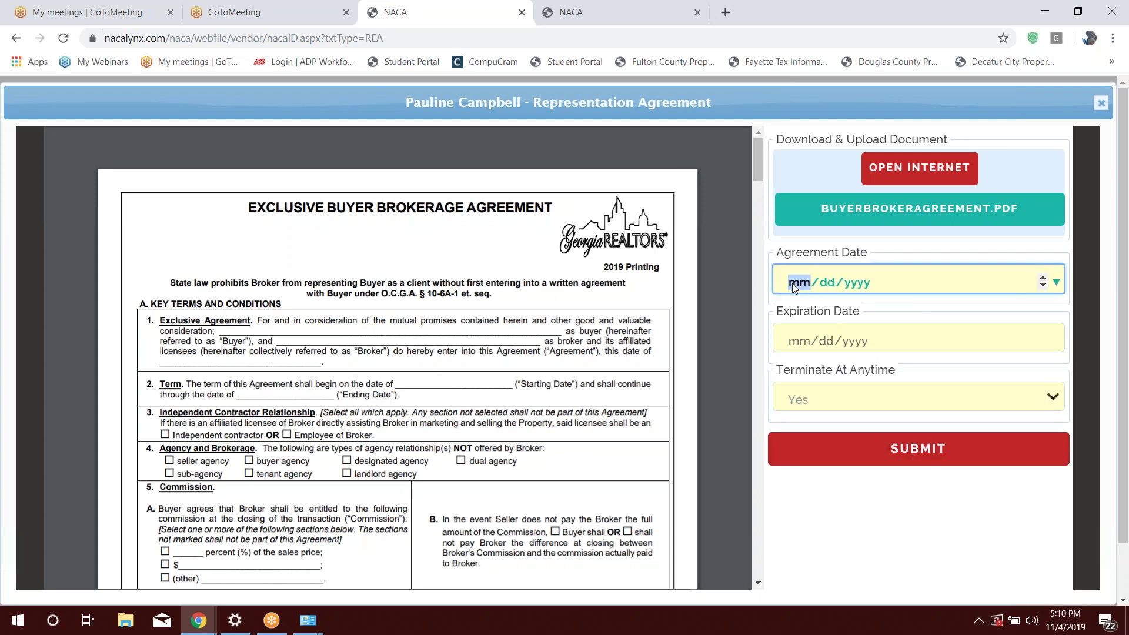
{"action": "type", "text": "01/20/"}
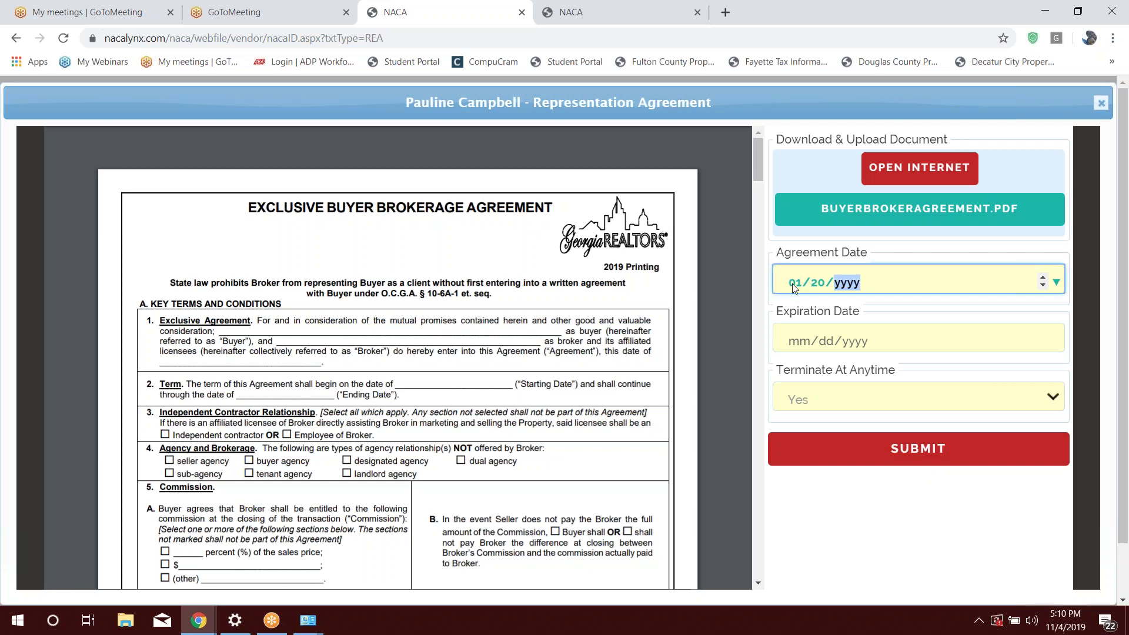
{"action": "type", "text": "2019"}
{"action": "key", "text": "Tab"}
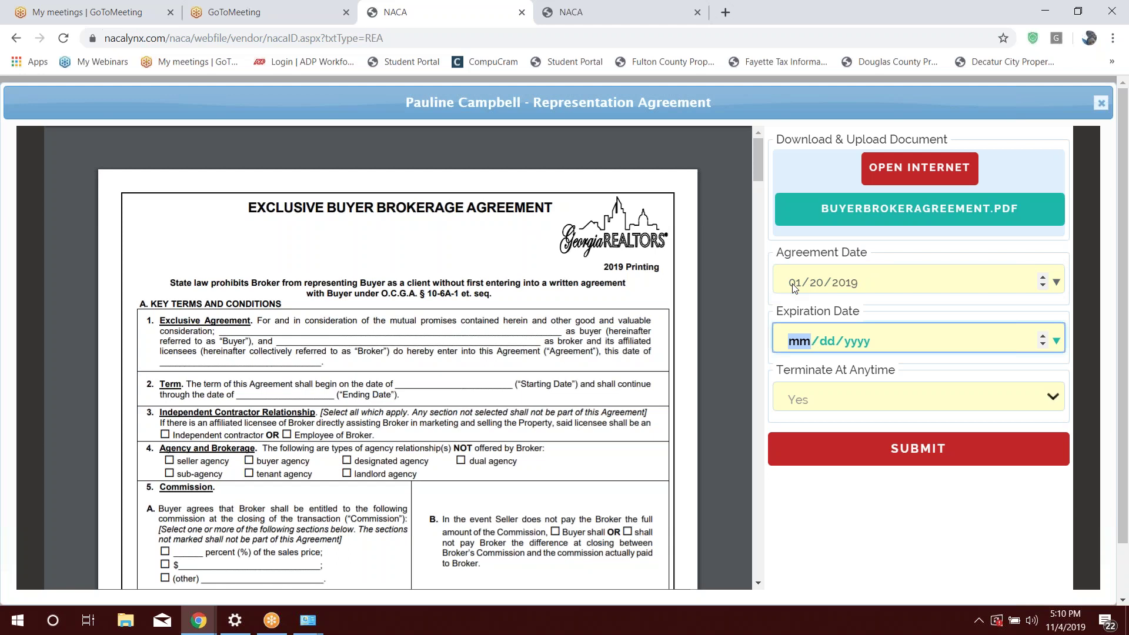
{"action": "type", "text": "12/"}
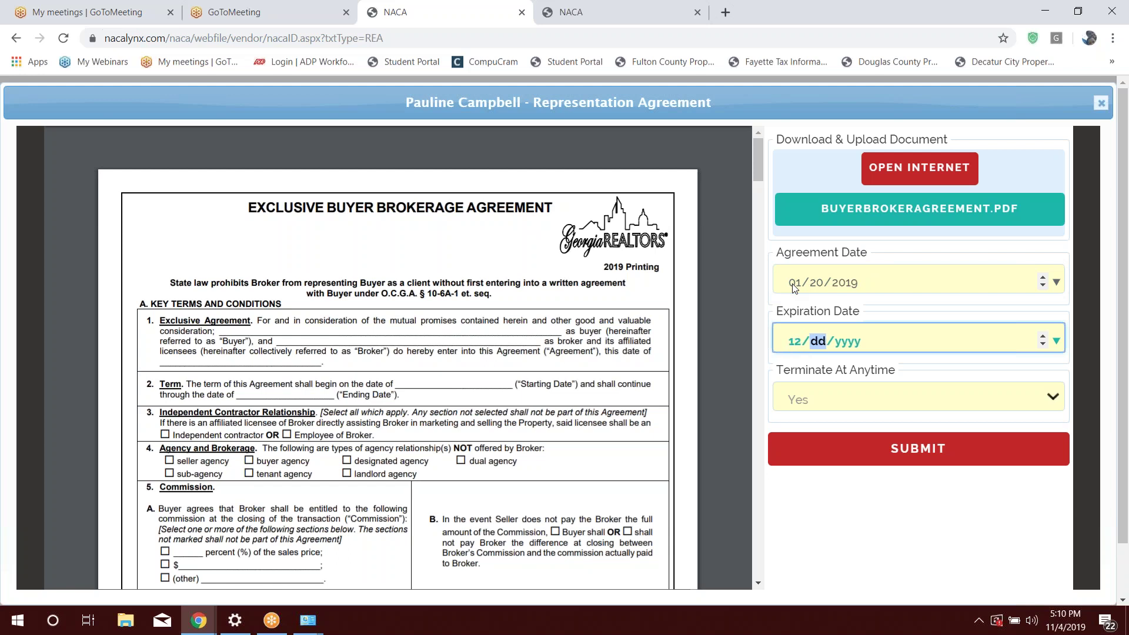
{"action": "type", "text": "01/"}
{"action": "type", "text": "201"}
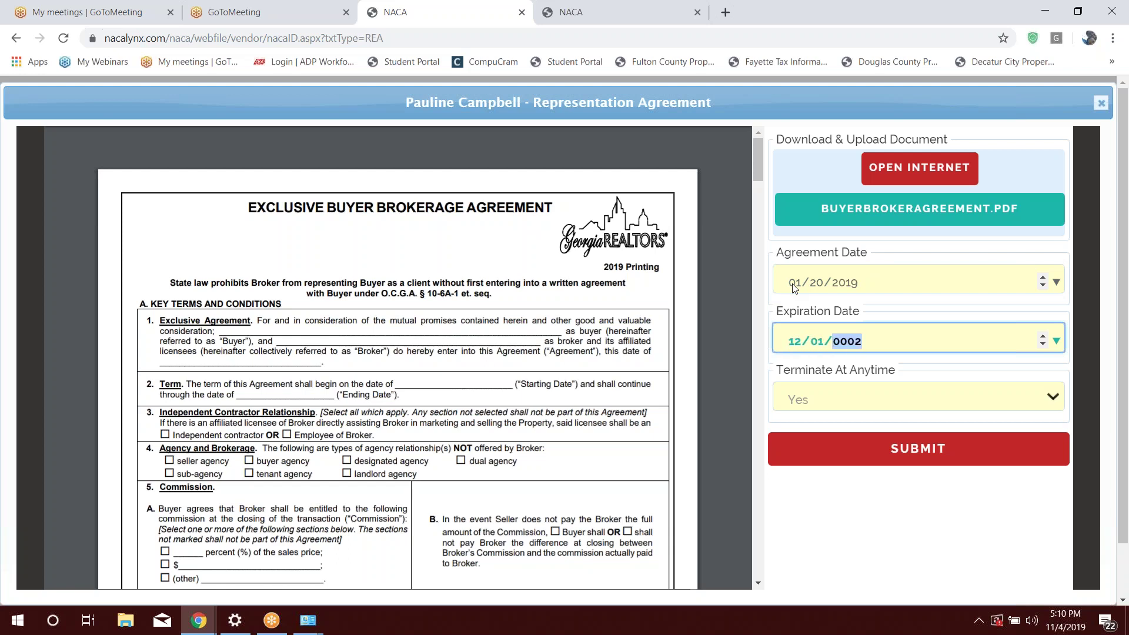
{"action": "type", "text": "9"}
Step: Submit the agreement, check the saved confirmation, and close the representation agreement panel
{"action": "left_click", "coordinate": [893, 452]}
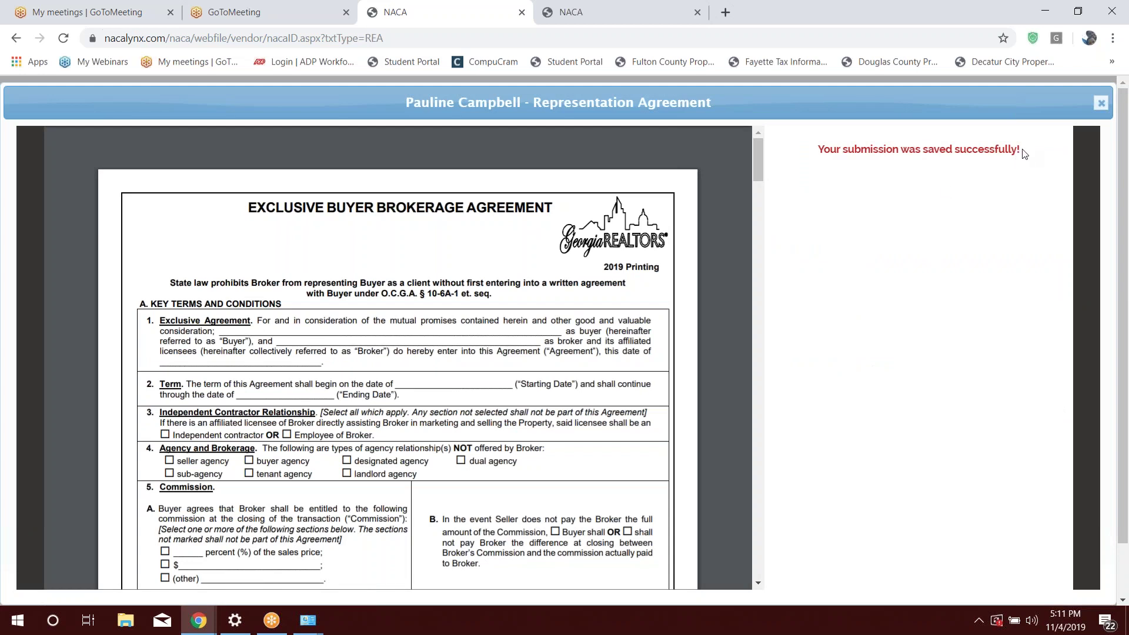
{"action": "left_click_drag", "start_coordinate": [1024, 151], "coordinate": [817, 148]}
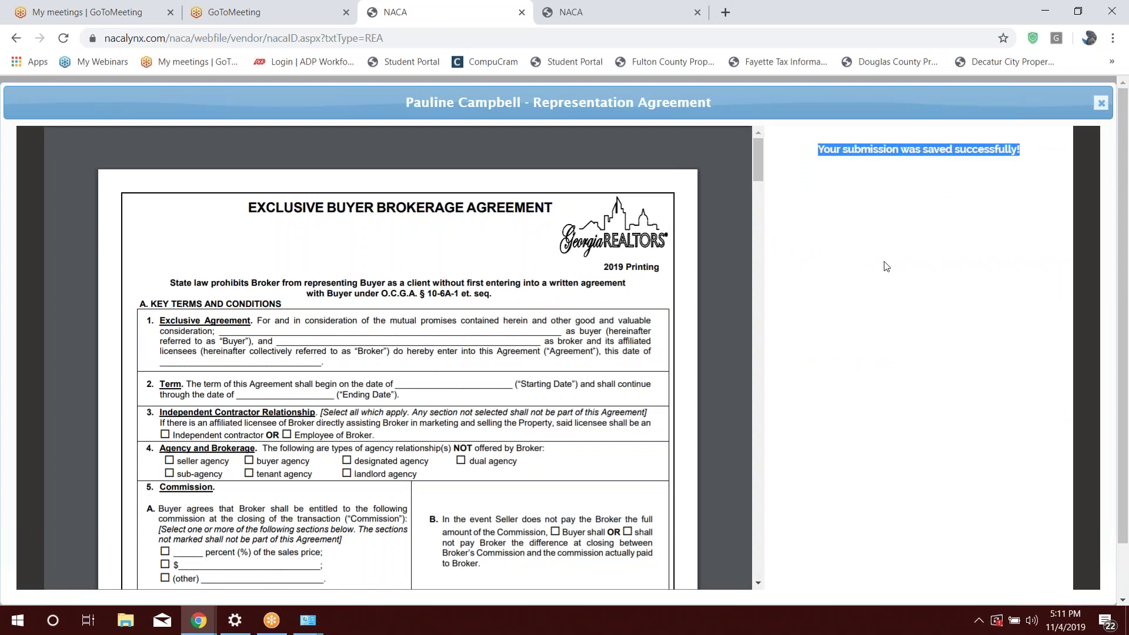
{"action": "left_click", "coordinate": [1102, 103]}
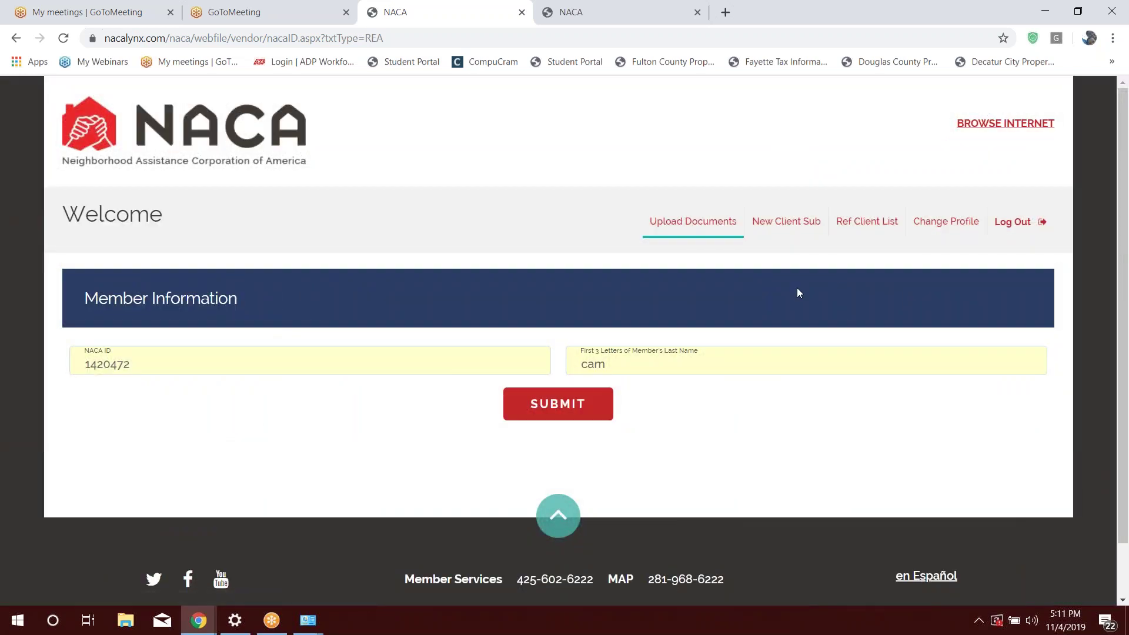
Step: Go to the Ref Client List to view the referred clients
{"action": "left_click", "coordinate": [869, 221]}
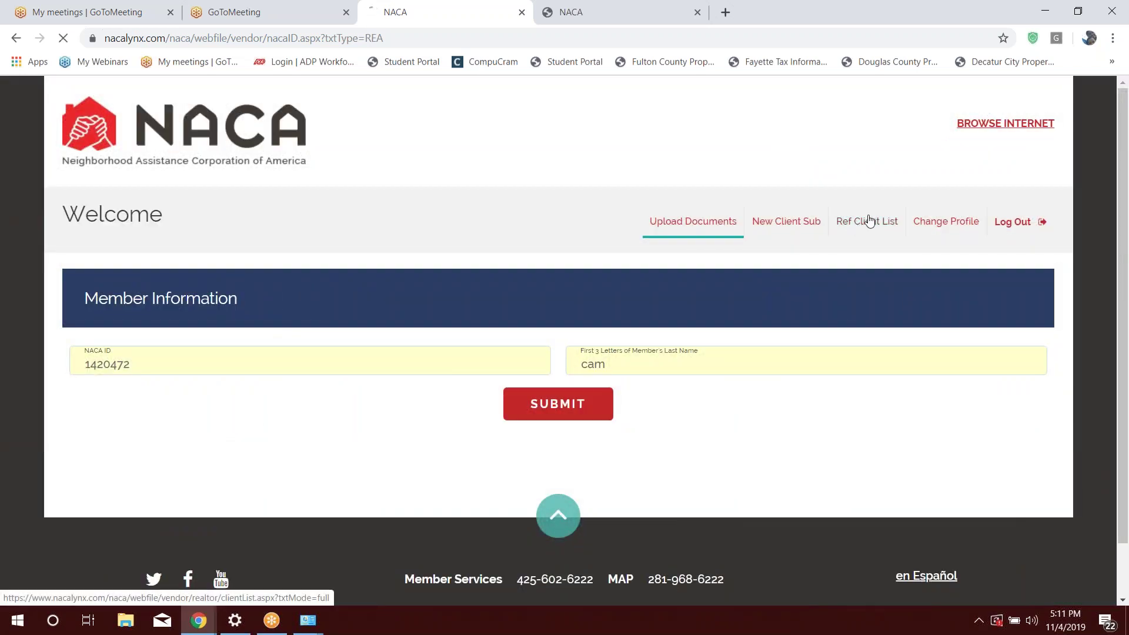